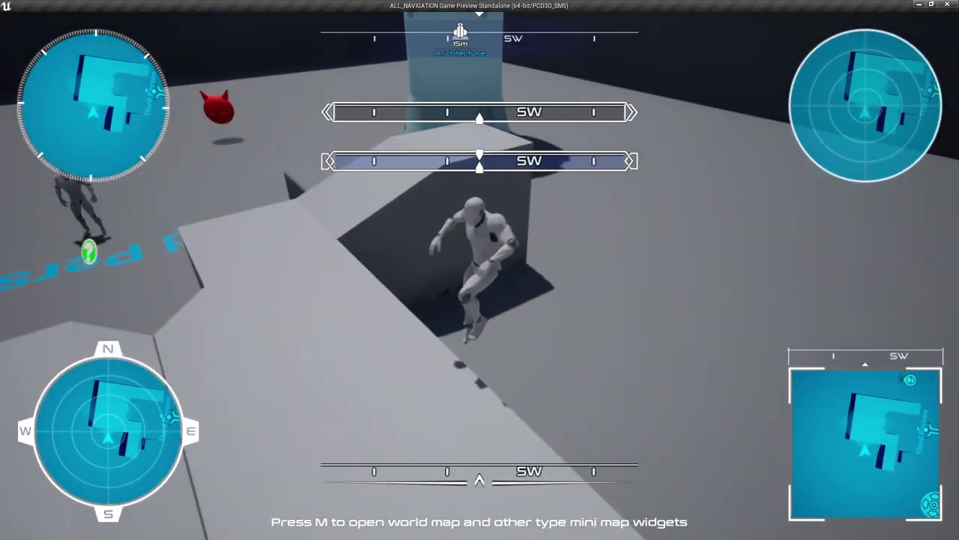
Open the world map with M and change the top-left minimap's zoom with its minus button.
{"action": "key", "text": "m"}
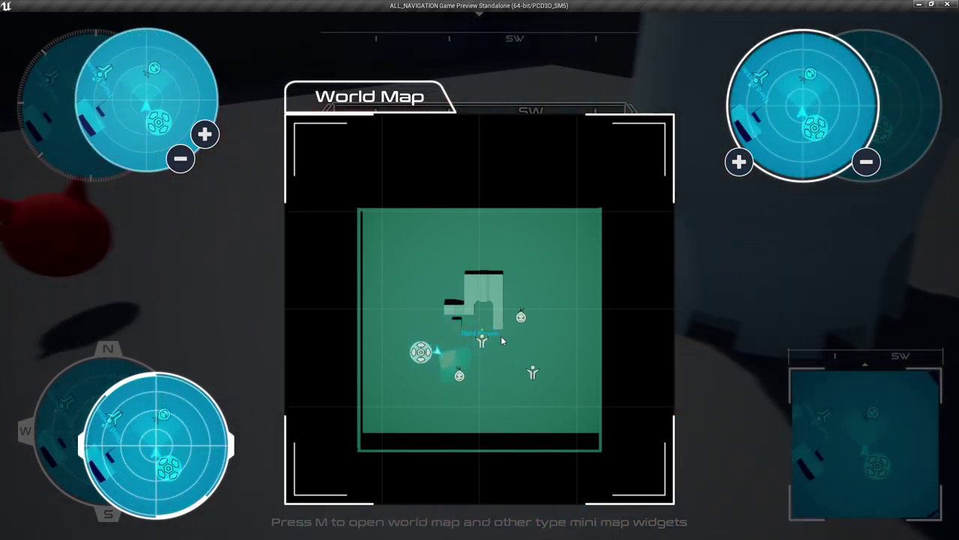
{"action": "left_click", "coordinate": [177, 161]}
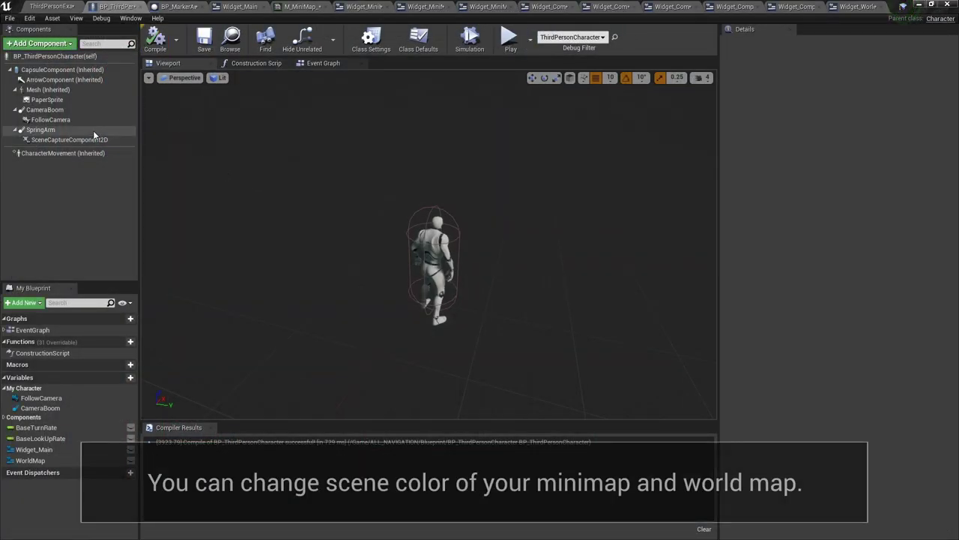
Tint the minimap green with the scene capture's Gain and run the character to test it.
{"action": "left_click", "coordinate": [82, 139]}
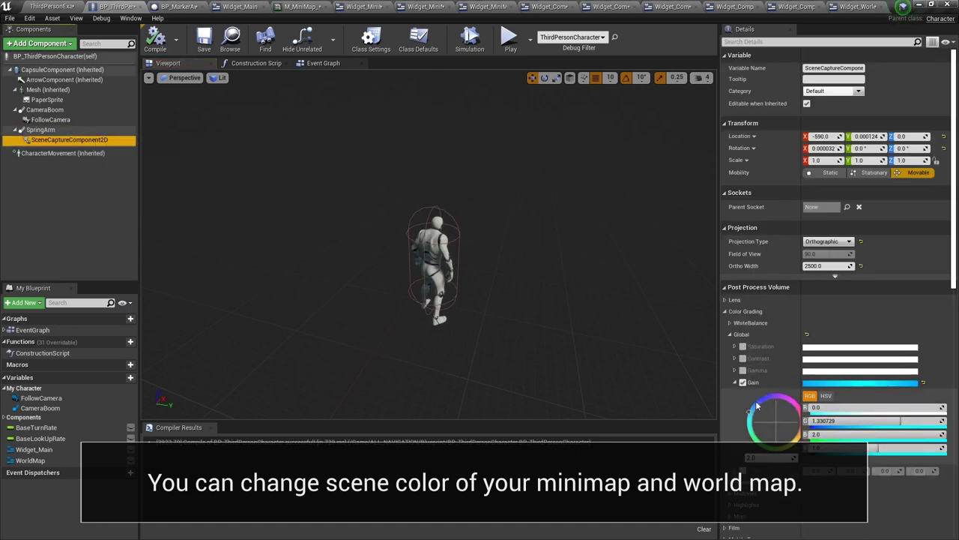
{"action": "left_click", "coordinate": [754, 408]}
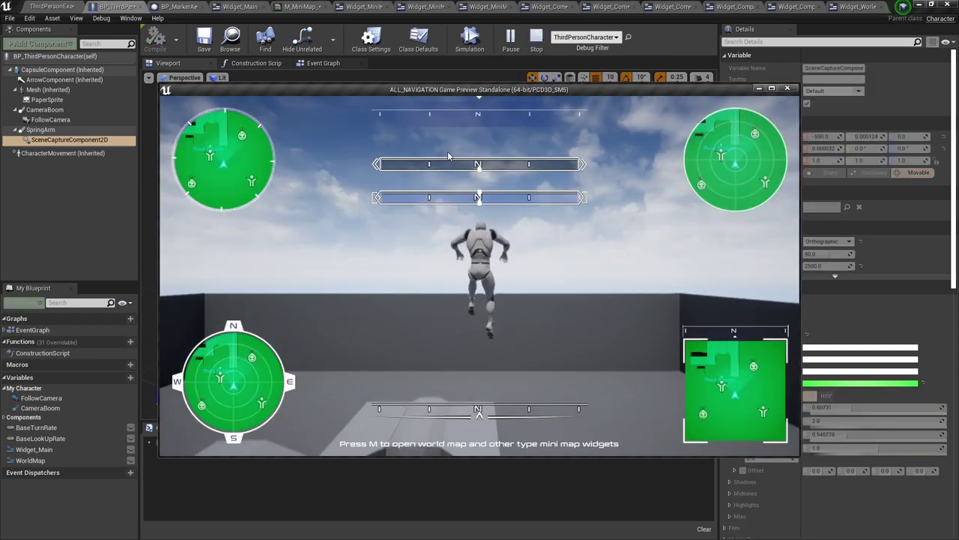
{"action": "key", "text": "w"}
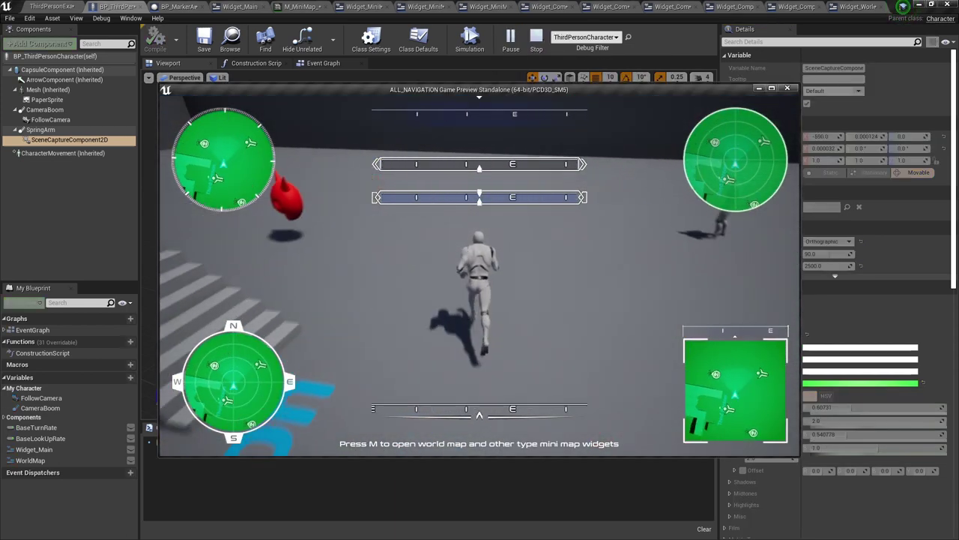
{"action": "key", "text": "w"}
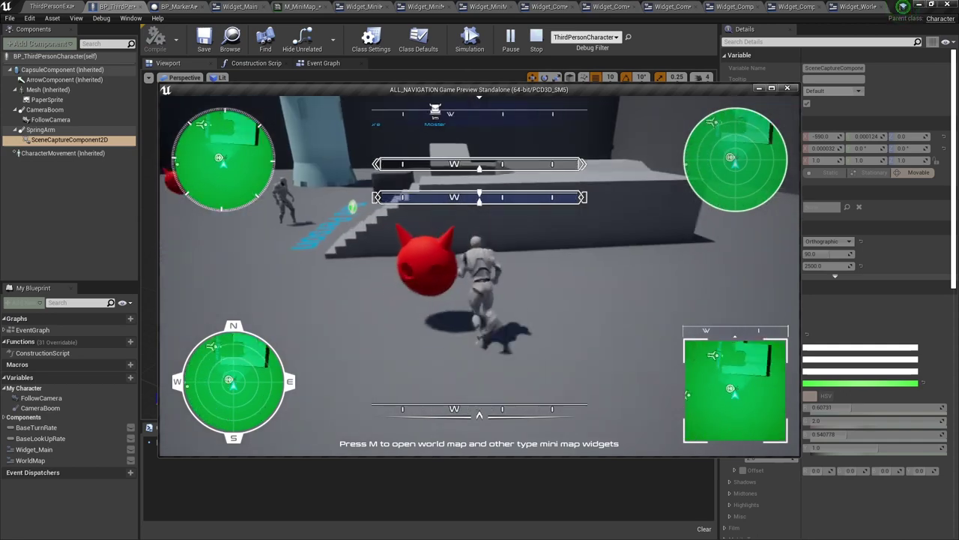
{"action": "key", "text": "w"}
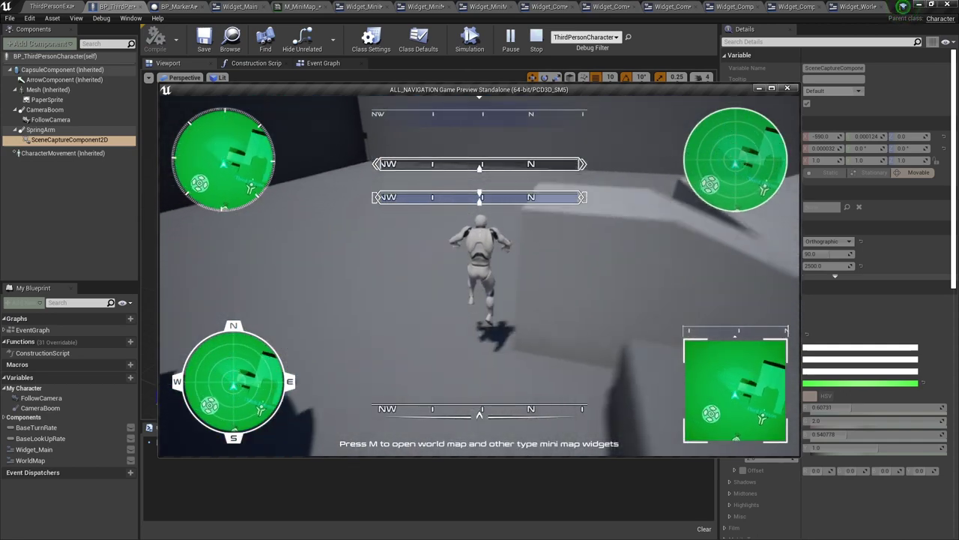
Check the world map in play, redo the last edit, and switch to BP_MarkerArchitecture.
{"action": "key", "text": "Escape"}
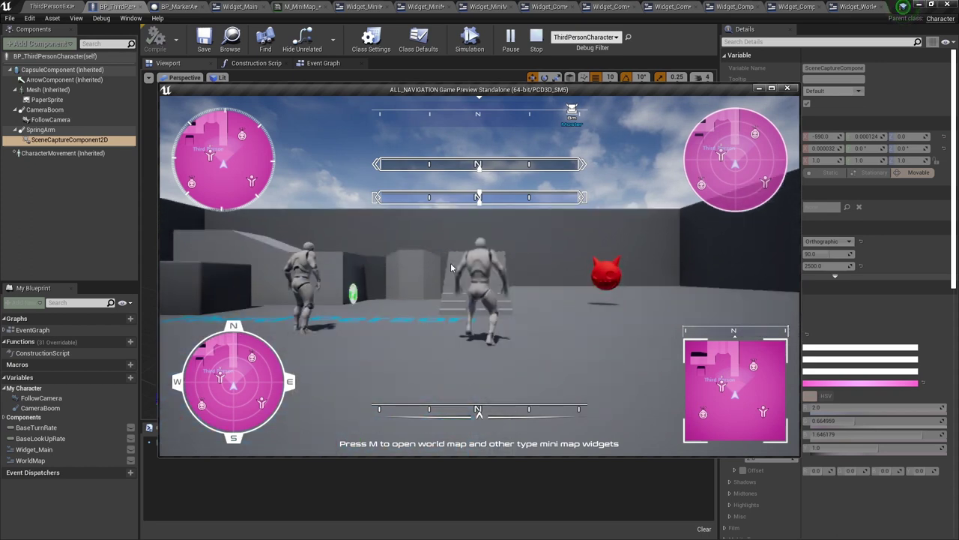
{"action": "key", "text": "m"}
{"action": "key", "text": "m"}
{"action": "key", "text": "Escape"}
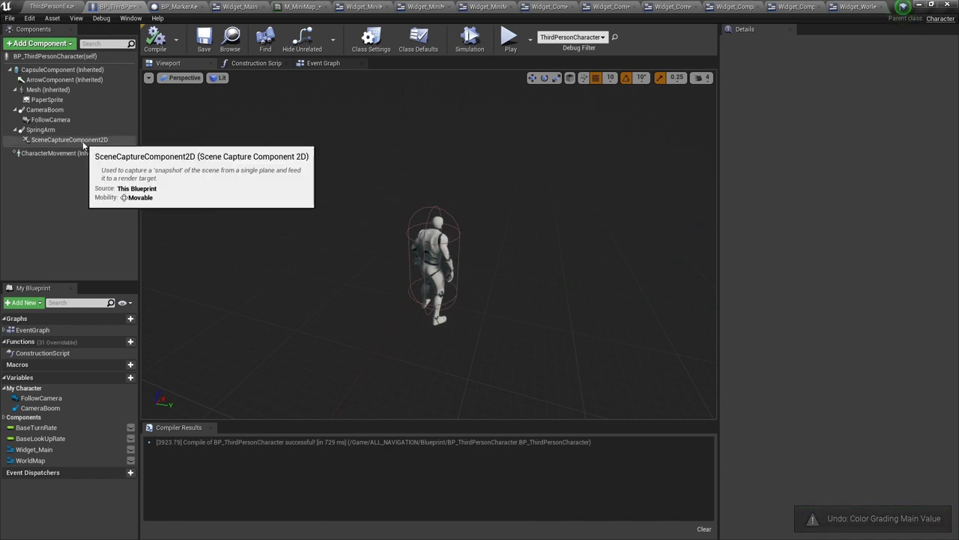
{"action": "key", "text": "ctrl+y"}
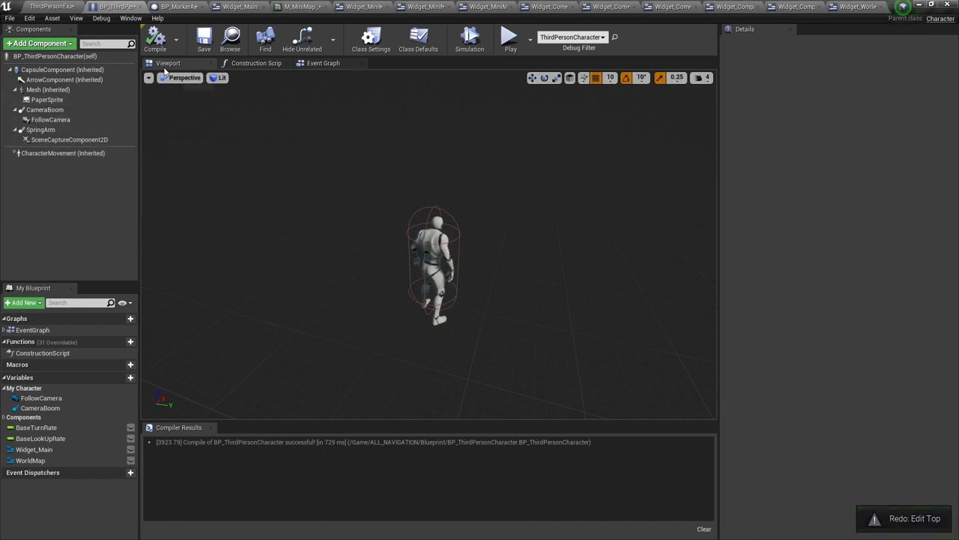
{"action": "left_click", "coordinate": [177, 7]}
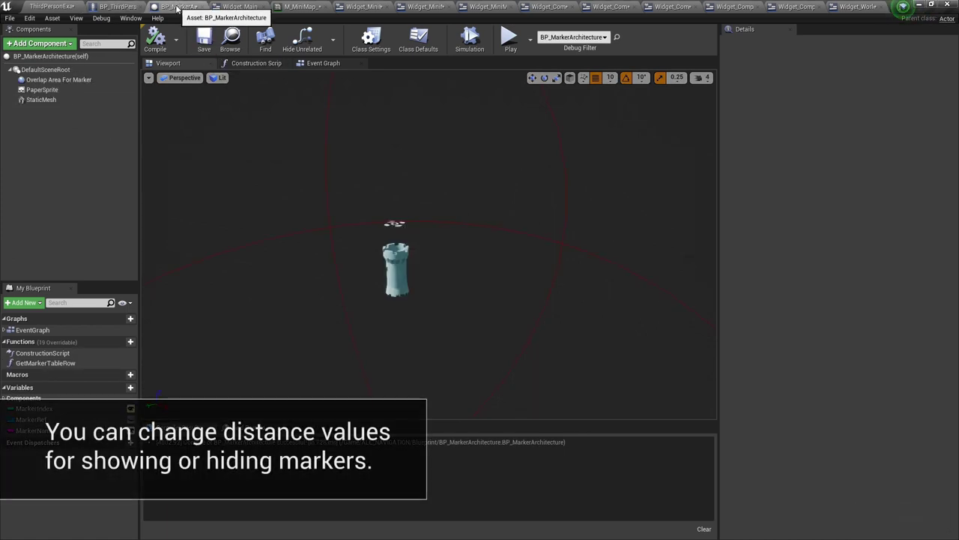
Change the Overlap Area For Marker Sphere Radius from 50 to 100, then open Widget_Main.
{"action": "left_click", "coordinate": [417, 222]}
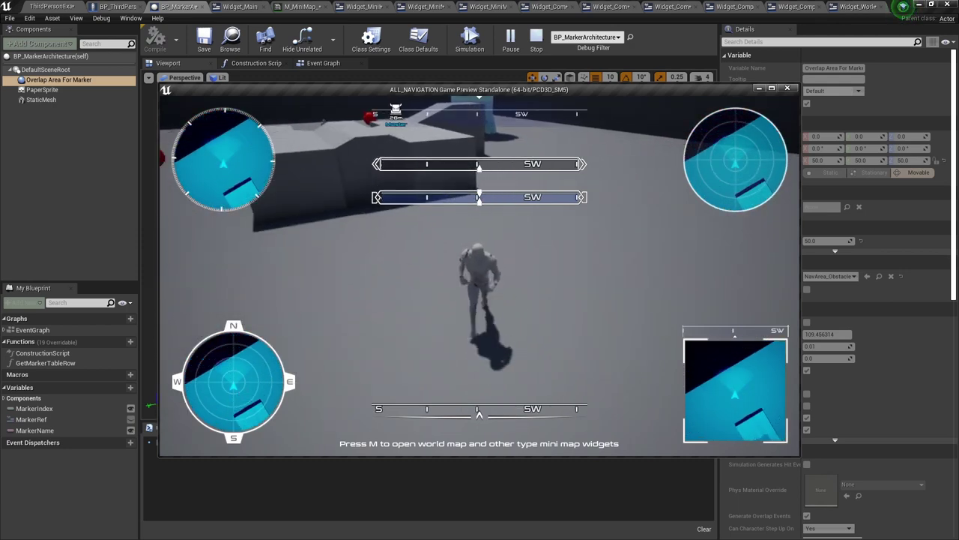
{"action": "key", "text": "Escape"}
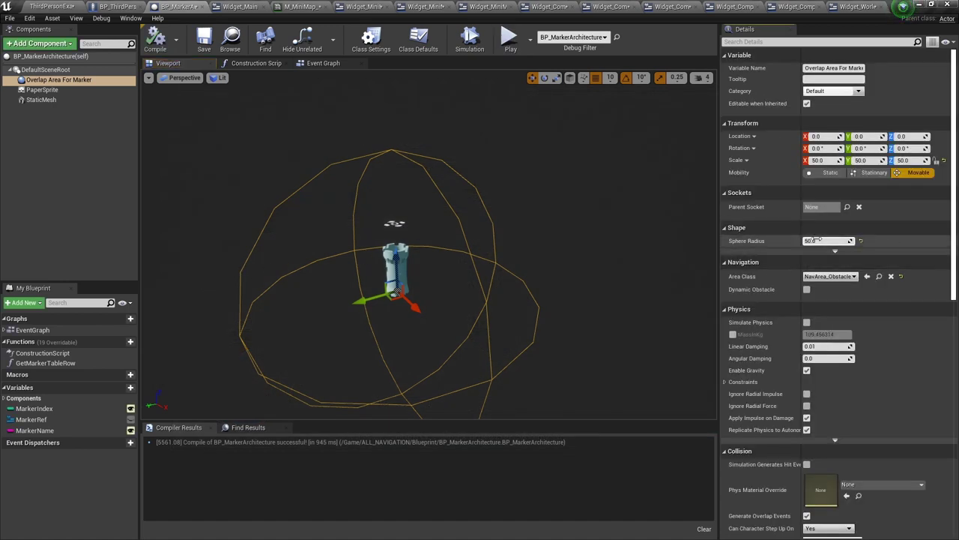
{"action": "type", "text": "100"}
{"action": "key", "text": "Return"}
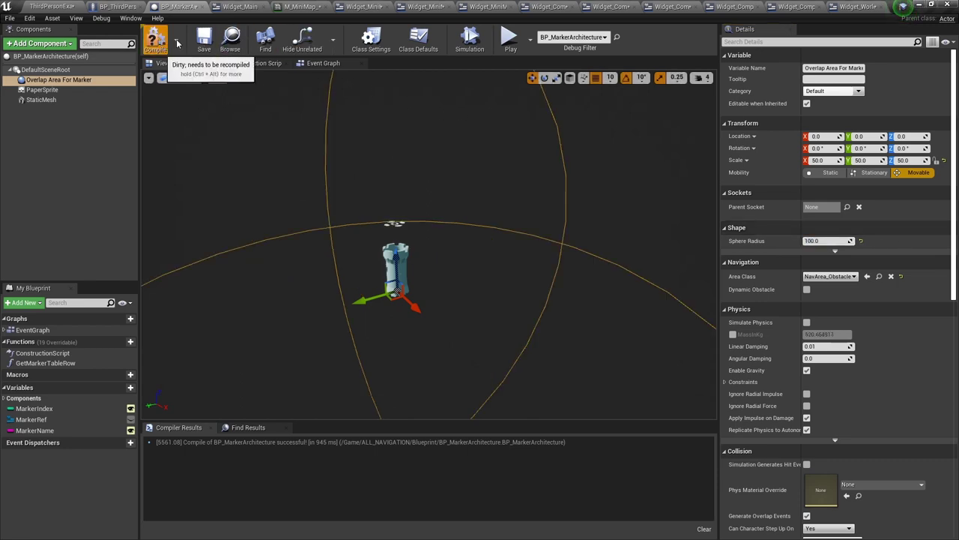
{"action": "left_click", "coordinate": [226, 6]}
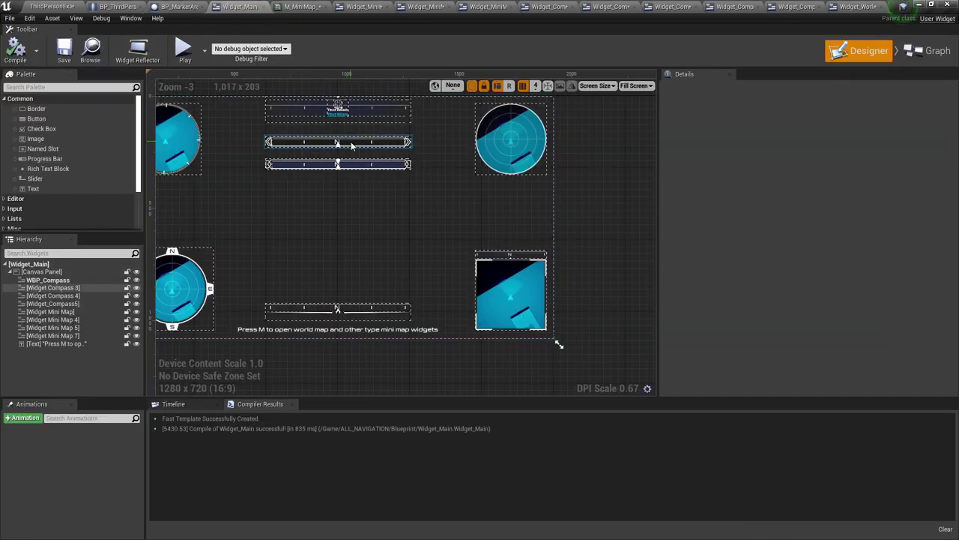
Delete the second compass bar and the three extra minimap widgets from Widget_Main.
{"action": "left_click", "coordinate": [346, 166]}
{"action": "key", "text": "Delete"}
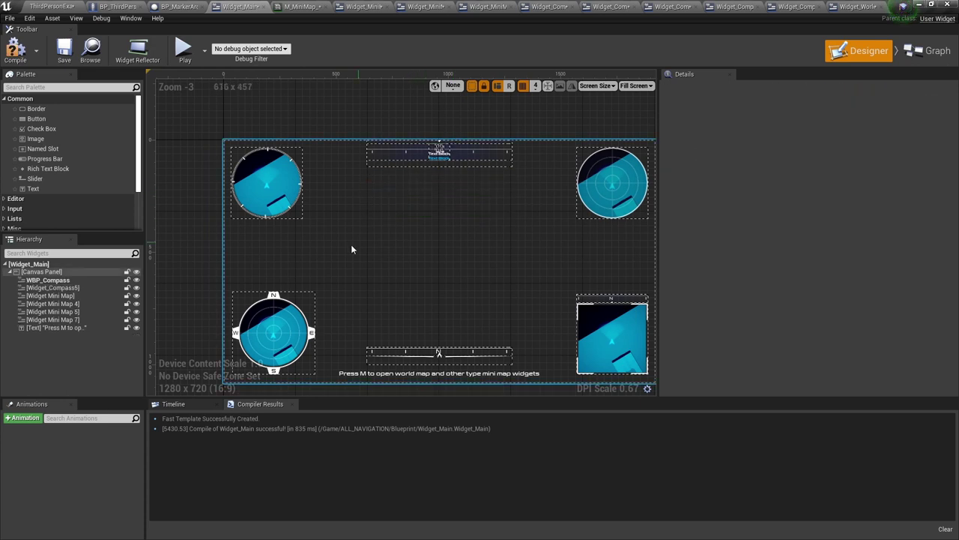
{"action": "right_click_drag", "start_coordinate": [351, 248], "coordinate": [410, 204]}
{"action": "left_click", "coordinate": [320, 139]}
{"action": "key", "text": "Delete"}
{"action": "left_click", "coordinate": [332, 285]}
{"action": "key", "text": "Delete"}
{"action": "right_click_drag", "start_coordinate": [476, 280], "coordinate": [225, 238]}
{"action": "left_click", "coordinate": [431, 126]}
{"action": "key", "text": "Delete"}
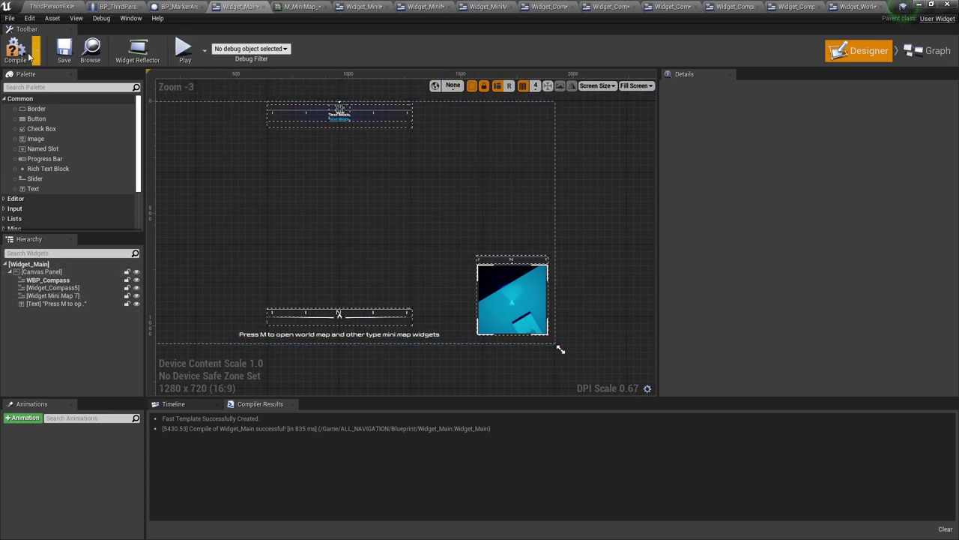
Play the game to test the trimmed HUD and its world map.
{"action": "left_click", "coordinate": [186, 58]}
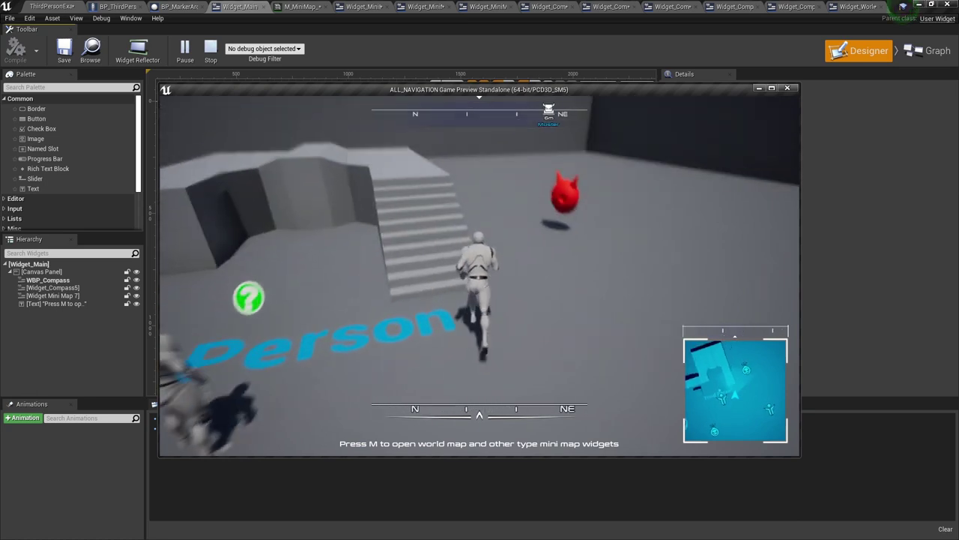
{"action": "key", "text": "w"}
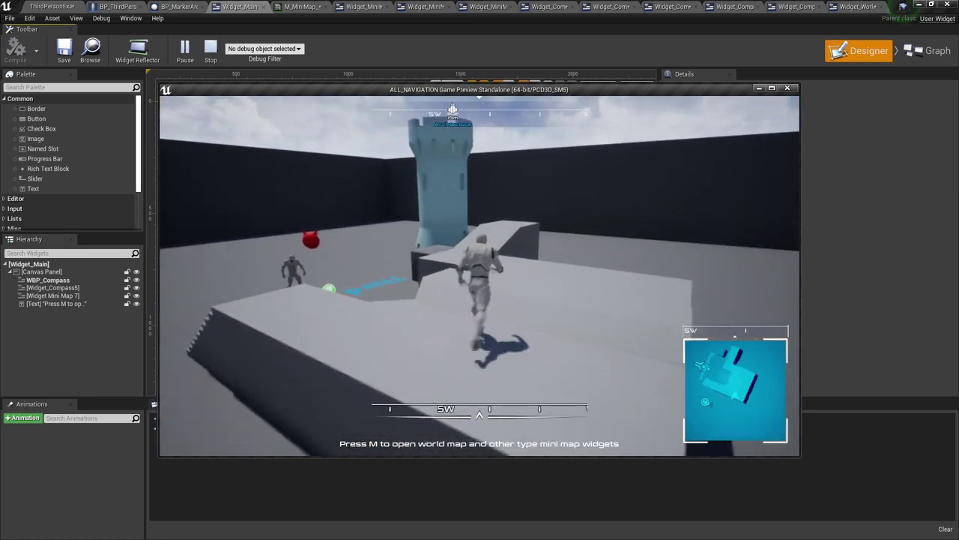
{"action": "key", "text": "m"}
{"action": "key", "text": "m"}
{"action": "key", "text": "Escape"}
Delete the bottom compass bar and play-test the HUD again.
{"action": "left_click", "coordinate": [331, 325]}
{"action": "key", "text": "Delete"}
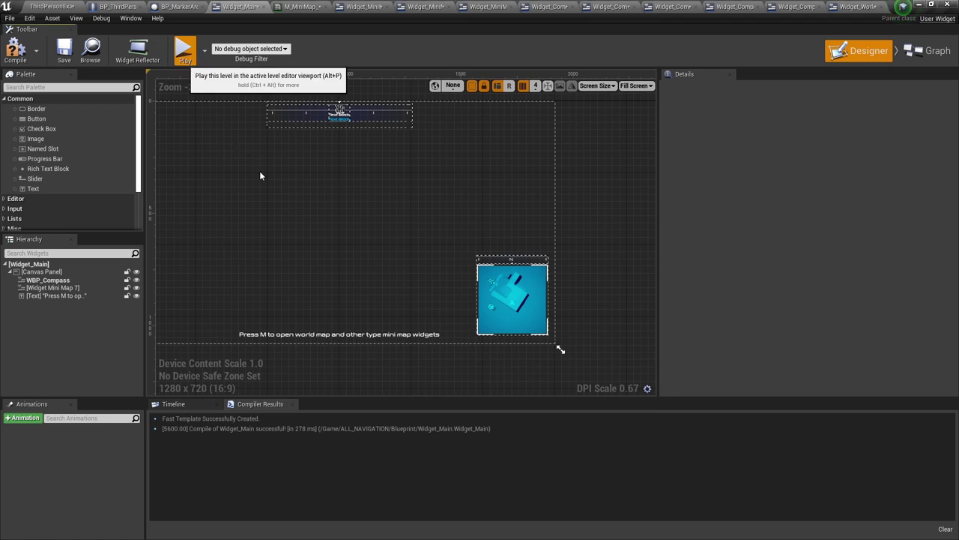
{"action": "key", "text": "space"}
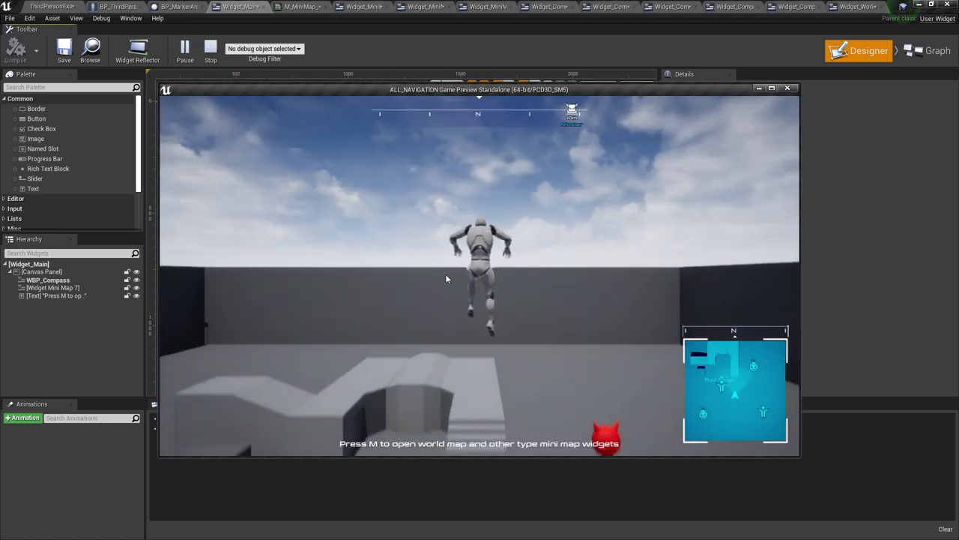
{"action": "key", "text": "w"}
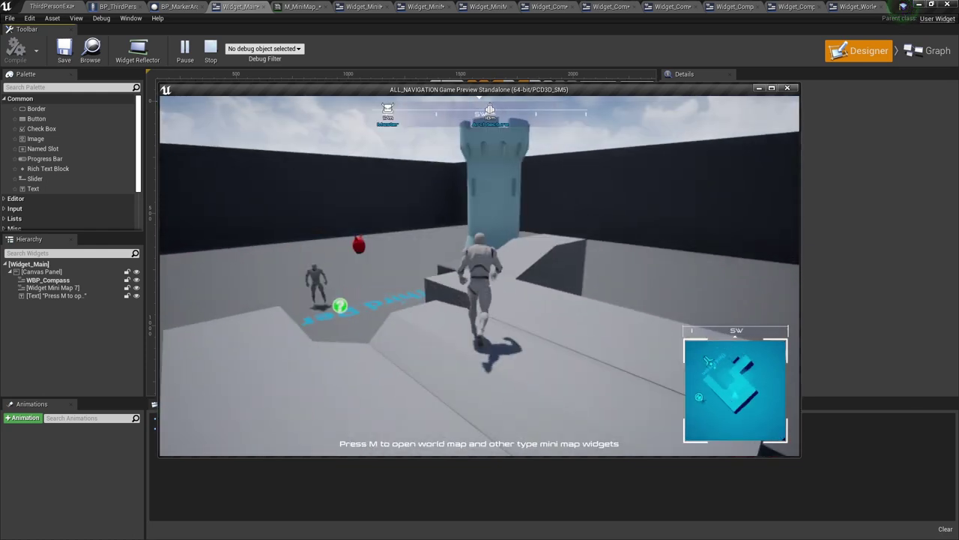
{"action": "key", "text": "Escape"}
{"action": "left_click", "coordinate": [309, 5]}
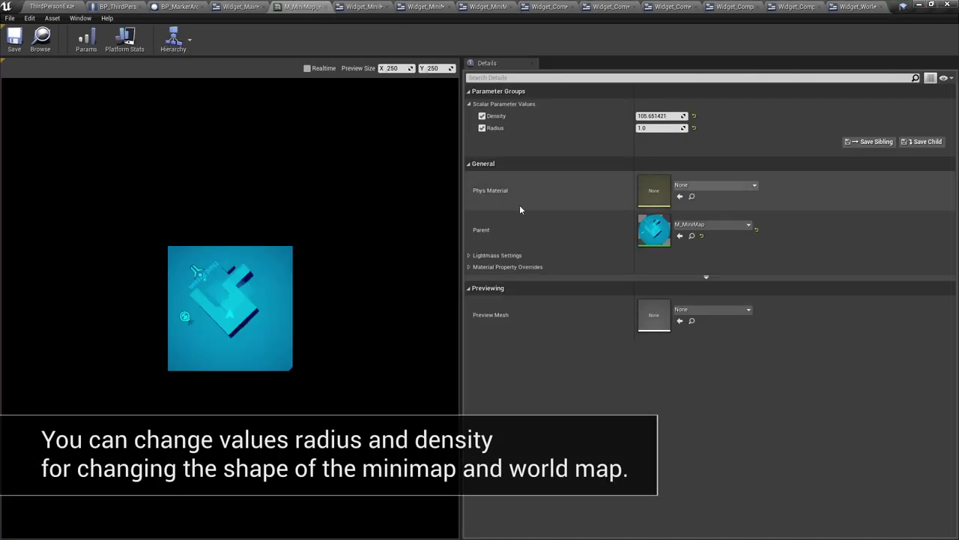
Lower the minimap material's Density and save the material instance.
{"action": "left_click_drag", "start_coordinate": [658, 116], "coordinate": [630, 116]}
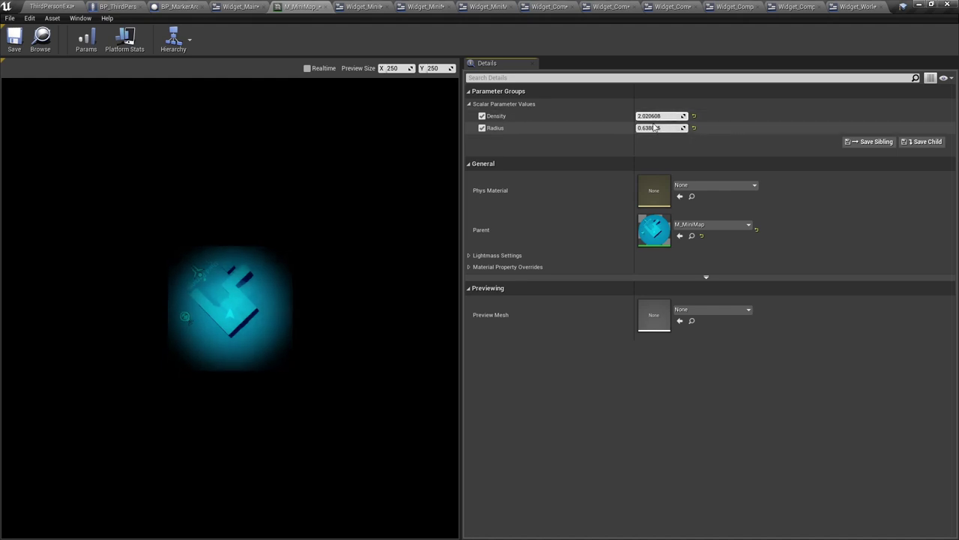
{"action": "left_click", "coordinate": [14, 37]}
{"action": "left_click", "coordinate": [51, 5]}
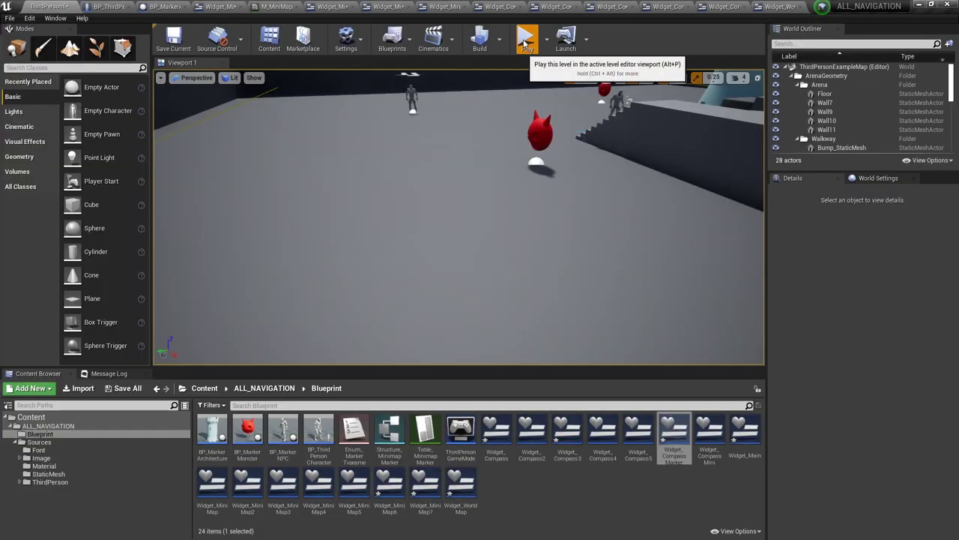
Play-test ThirdPersonExampleMap to check the minimap shape, then open Widget_MiniMap6.
{"action": "key", "text": "alt+p"}
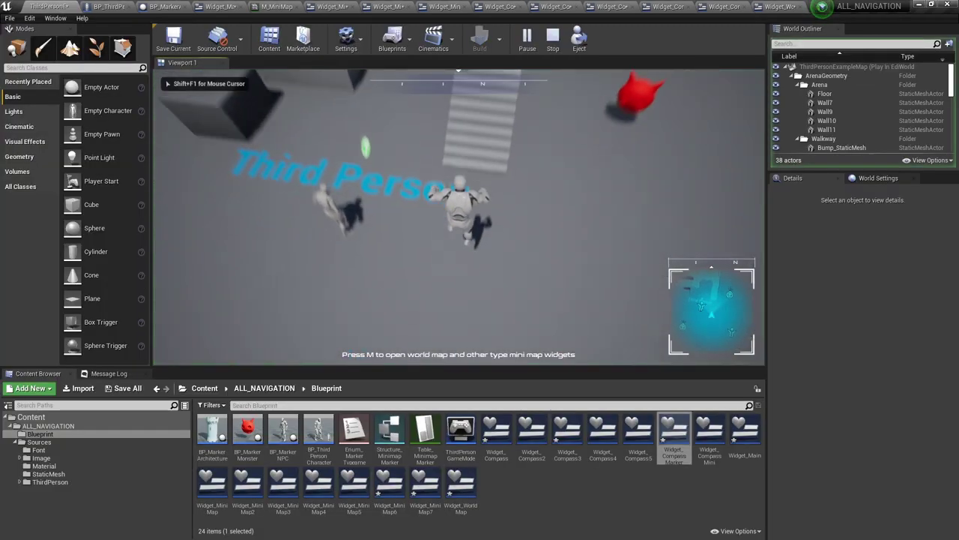
{"action": "key", "text": "w"}
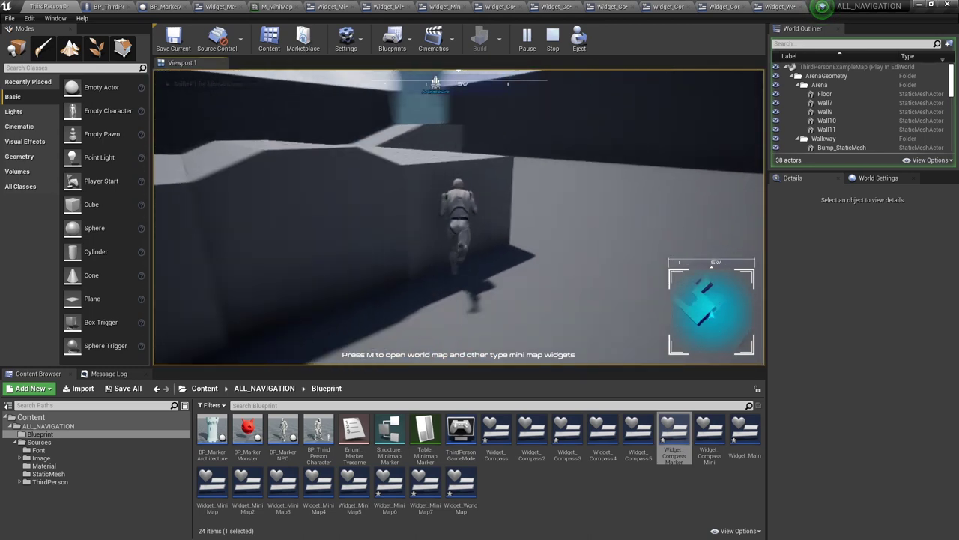
{"action": "key", "text": "space"}
{"action": "key", "text": "Escape"}
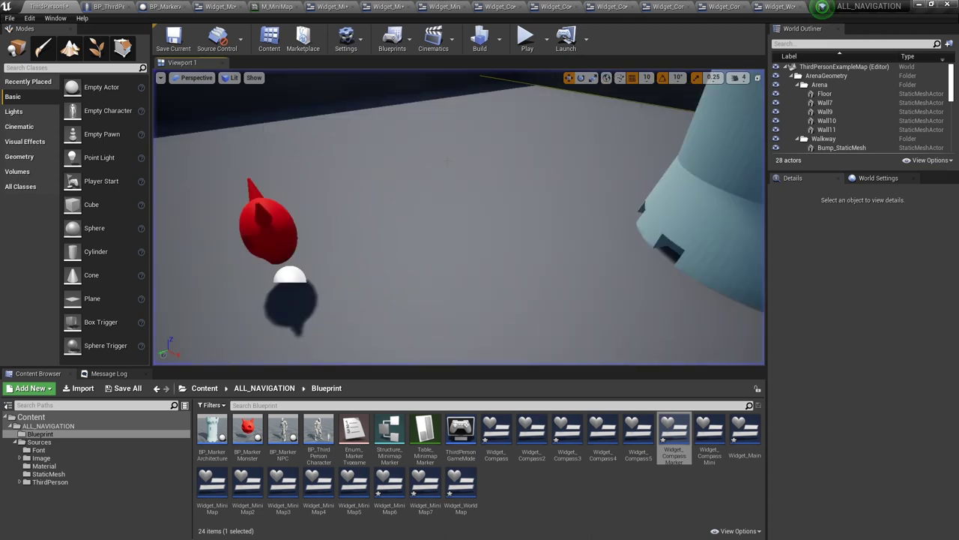
{"action": "left_click", "coordinate": [325, 7]}
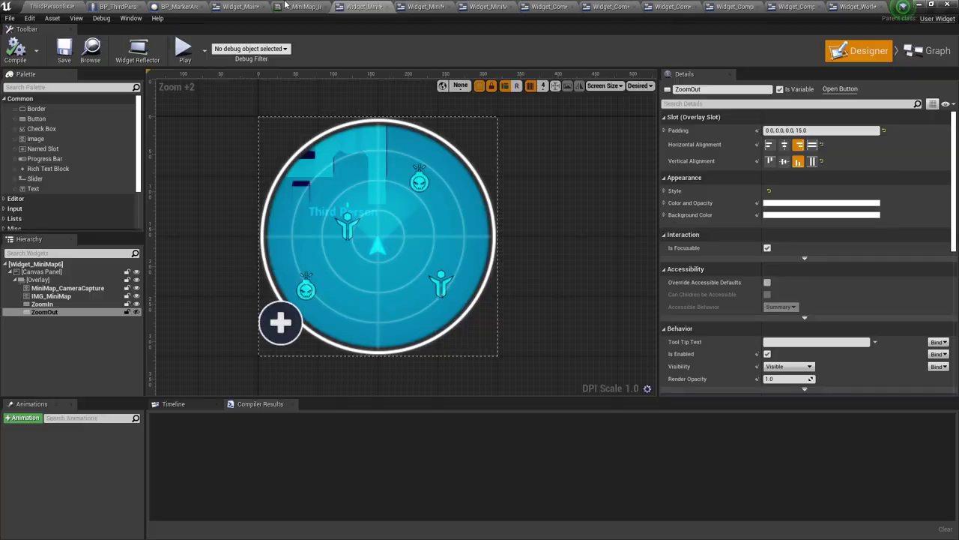
Raise the minimap material's Radius to about 0.75 and test it in play.
{"action": "left_click", "coordinate": [283, 6]}
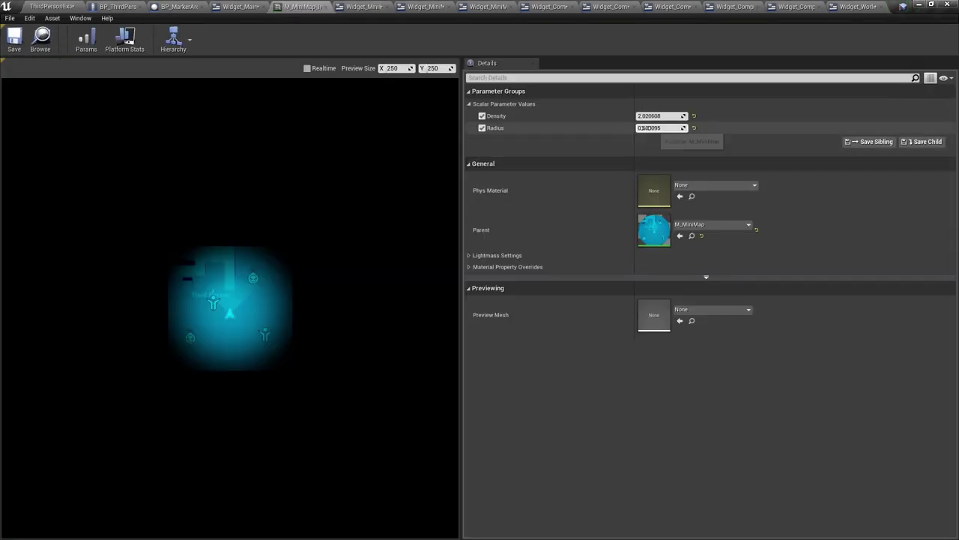
{"action": "mouse_move", "coordinate": [660, 128]}
{"action": "left_mouse_down"}
{"action": "mouse_move", "coordinate": [675, 127]}
{"action": "mouse_move", "coordinate": [644, 115]}
{"action": "mouse_move", "coordinate": [674, 116]}
{"action": "left_mouse_up"}
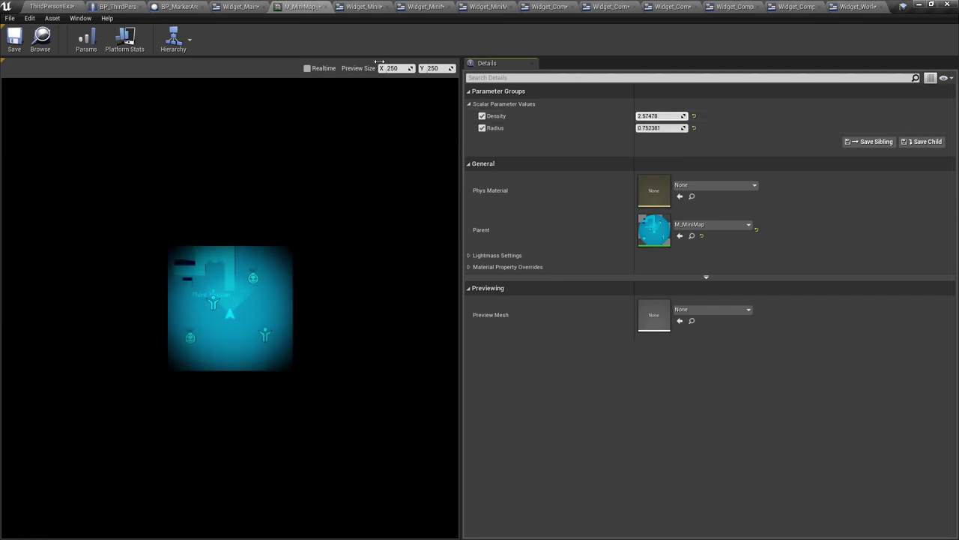
{"action": "left_click", "coordinate": [235, 7]}
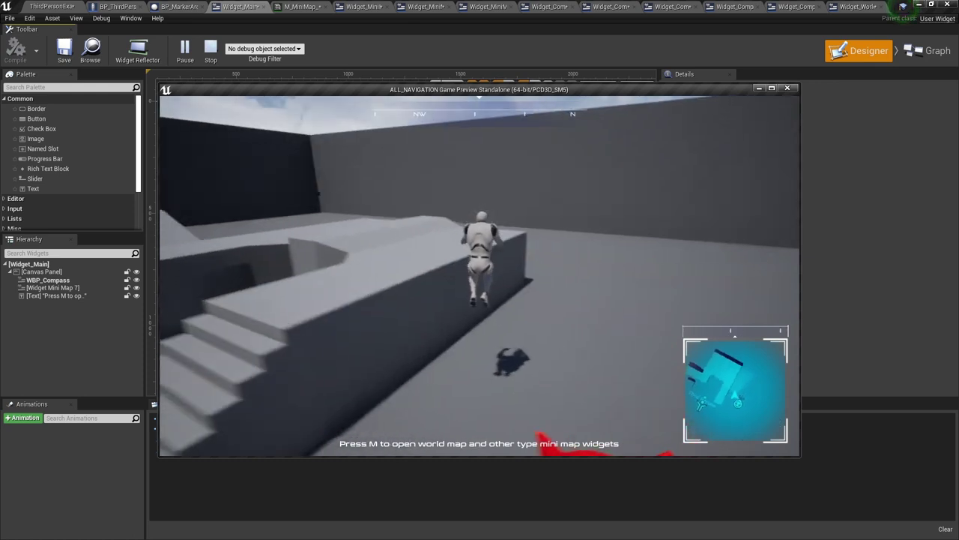
{"action": "key", "text": "Escape"}
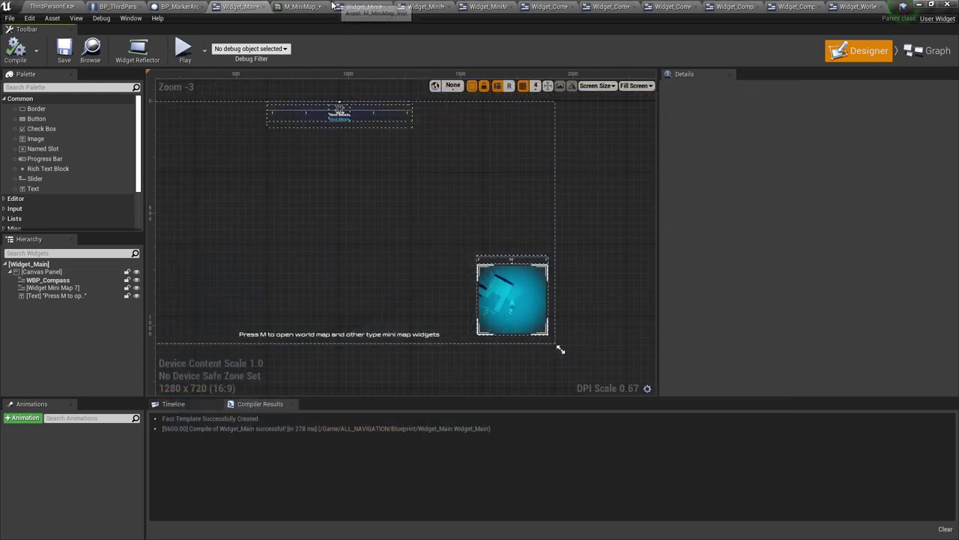
{"action": "left_click", "coordinate": [316, 5]}
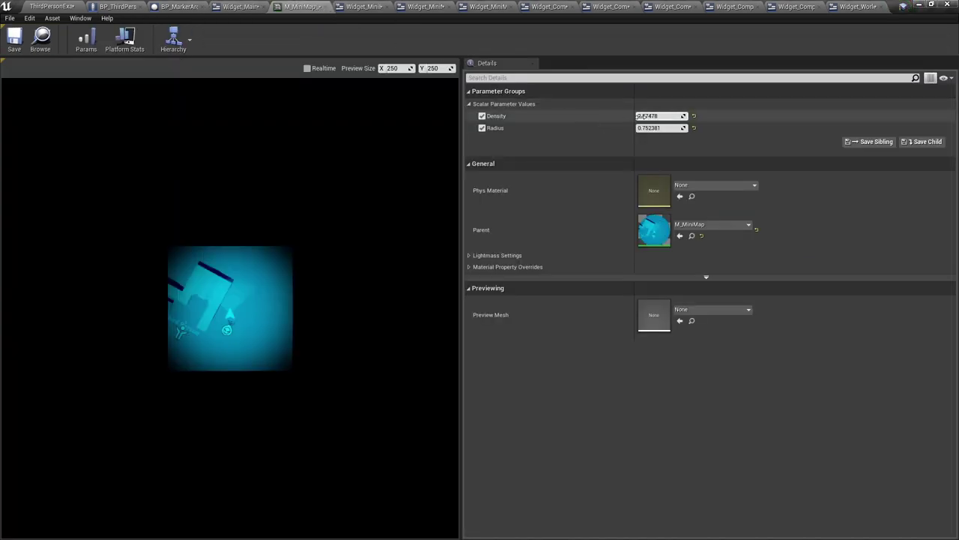
Set the minimap material's Density to 10.0 and Radius to 1.0.
{"action": "type", "text": "10"}
{"action": "key", "text": "Return"}
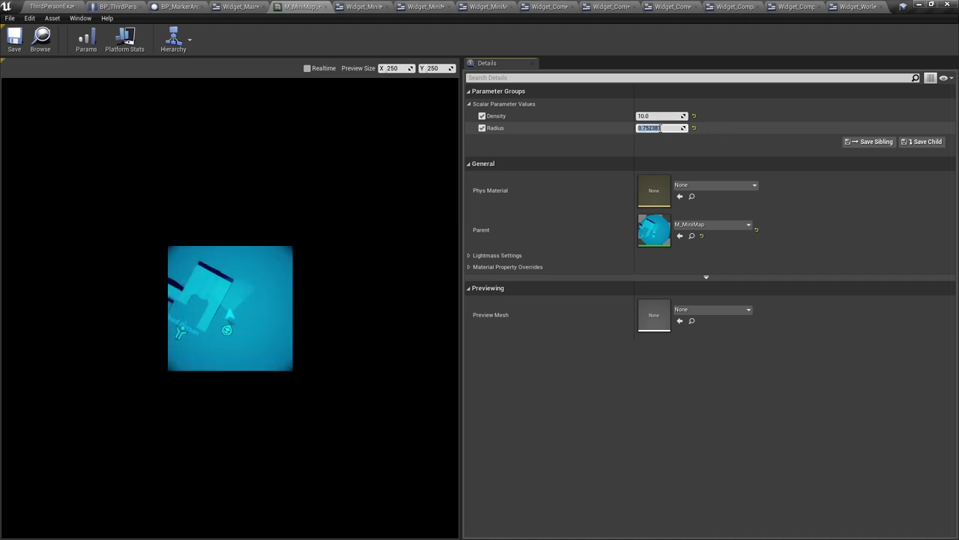
{"action": "type", "text": "1"}
{"action": "key", "text": "Return"}
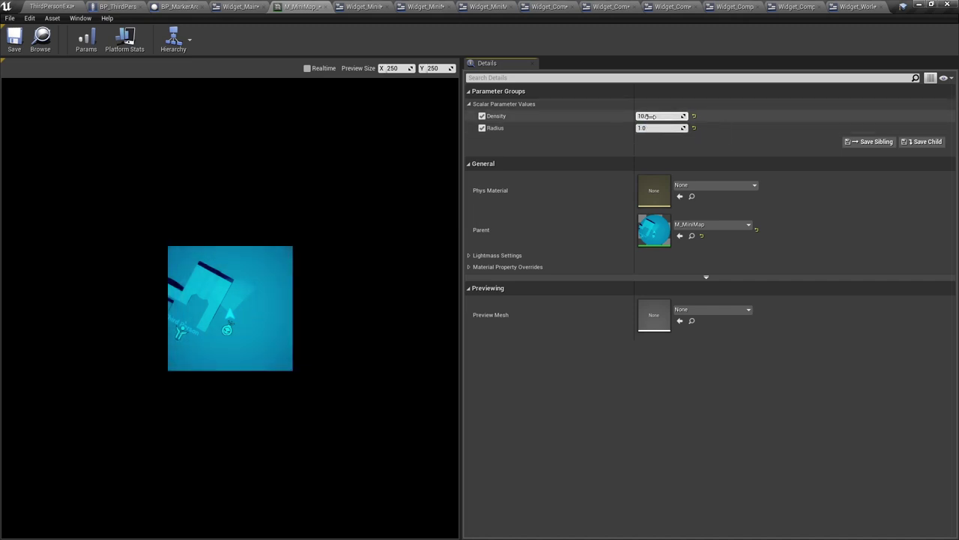
{"action": "left_click", "coordinate": [360, 6]}
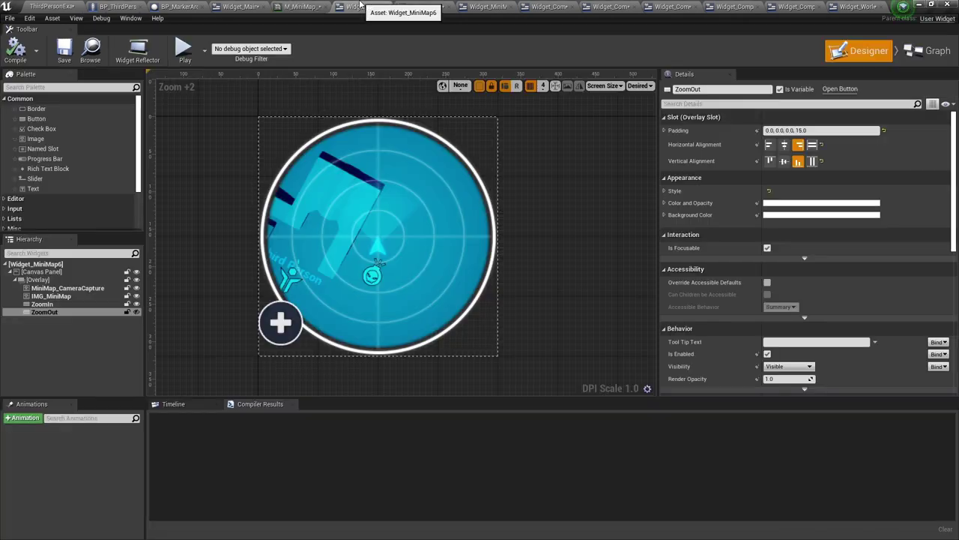
Right-align the ZoomIn button and left-align the ZoomOut button in Widget_MiniMap6.
{"action": "left_click", "coordinate": [285, 320]}
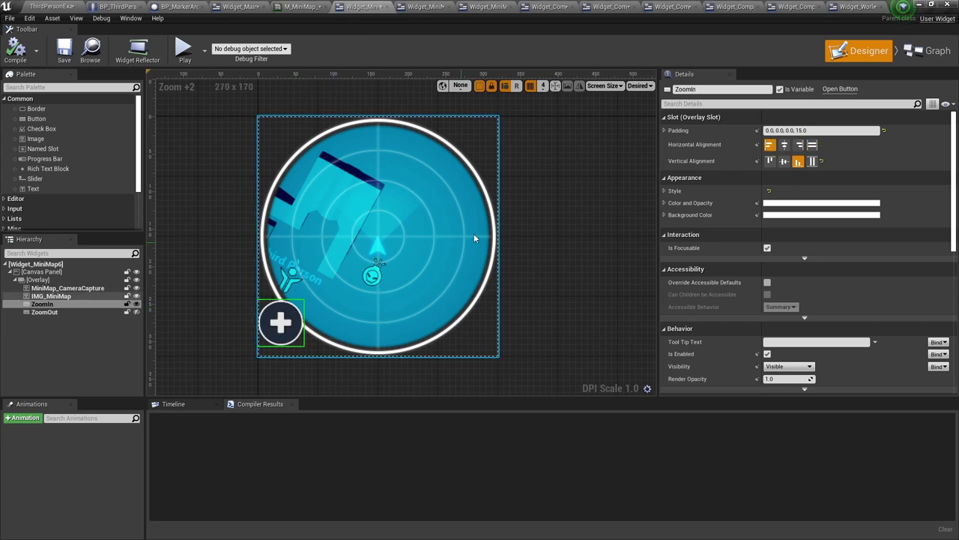
{"action": "left_click", "coordinate": [799, 144]}
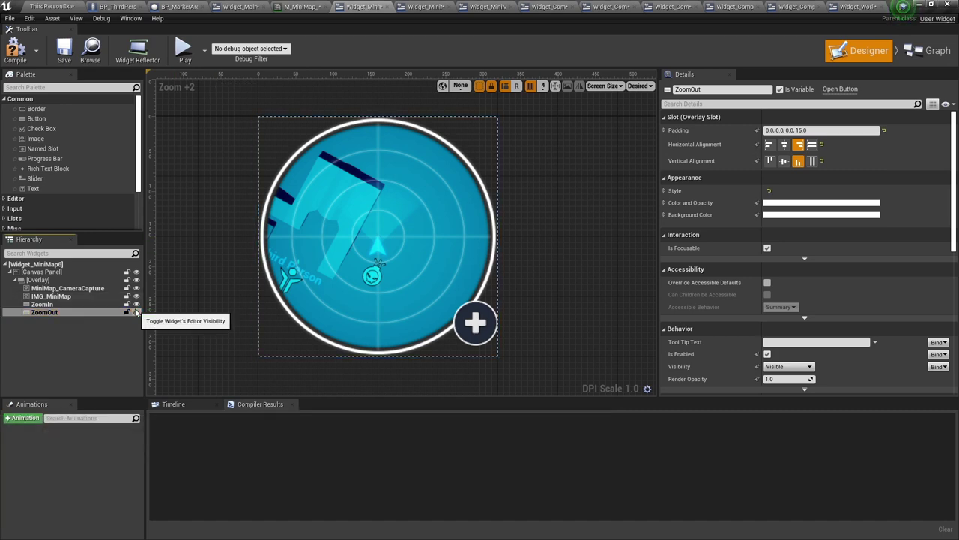
{"action": "left_click", "coordinate": [777, 141]}
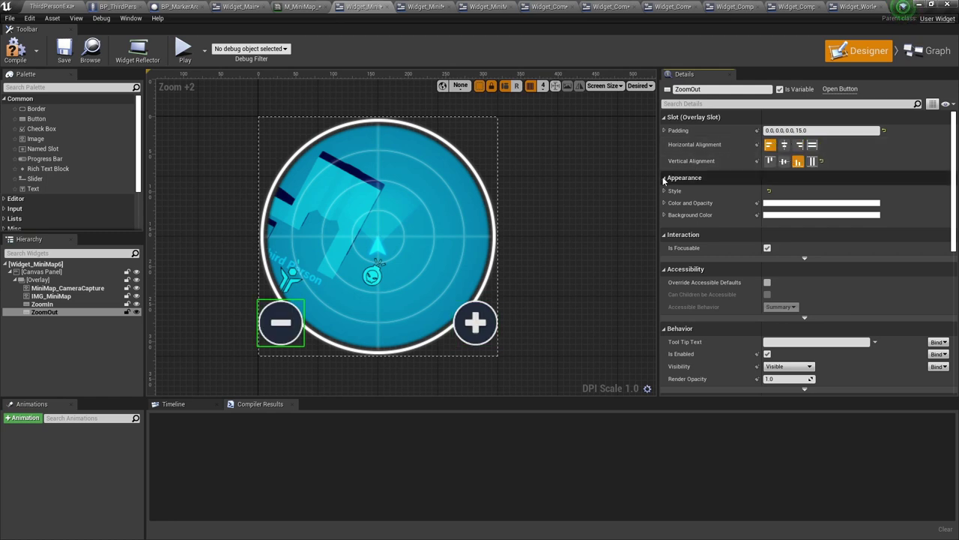
{"action": "left_click", "coordinate": [136, 304]}
{"action": "left_click", "coordinate": [137, 313]}
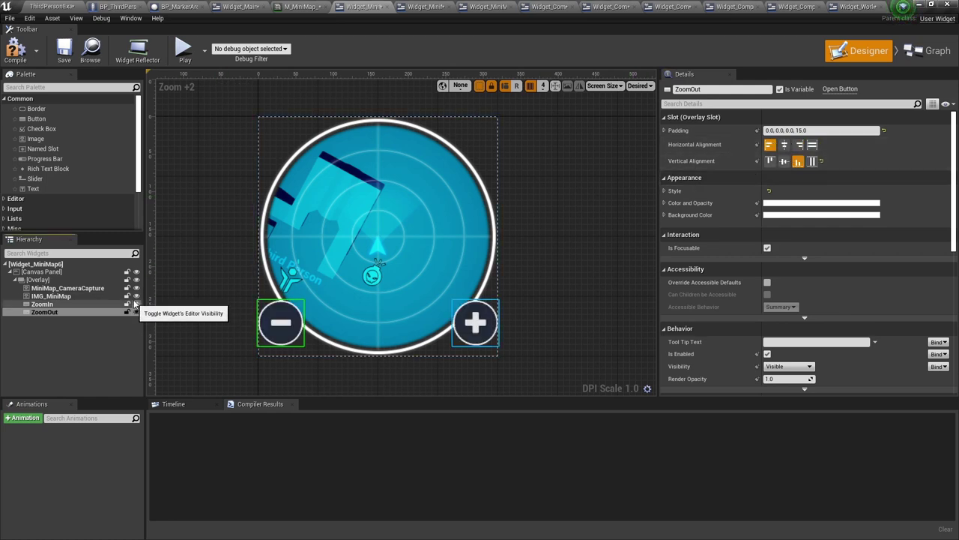
{"action": "left_click", "coordinate": [442, 7]}
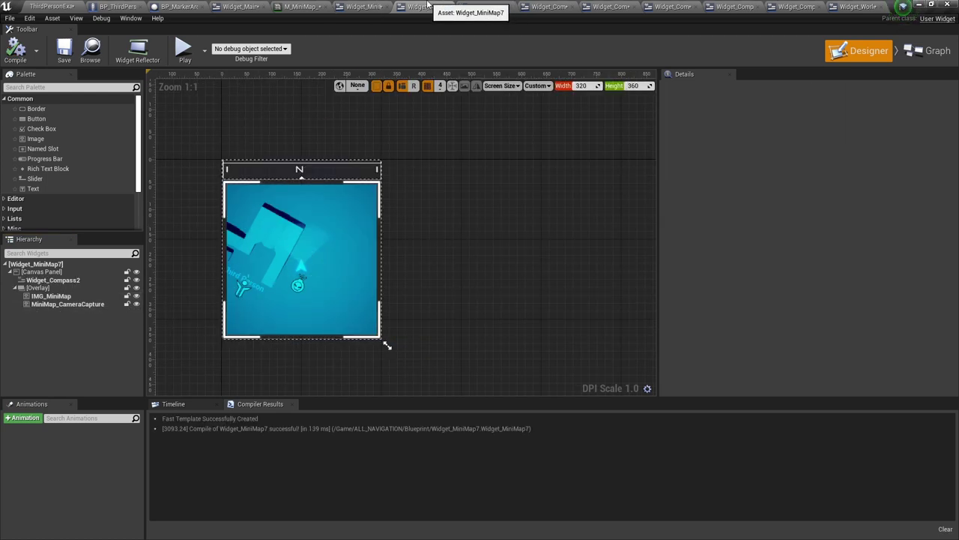
Anchor the minimap overlay stretched across the top with Position Y 0.
{"action": "left_click", "coordinate": [298, 169]}
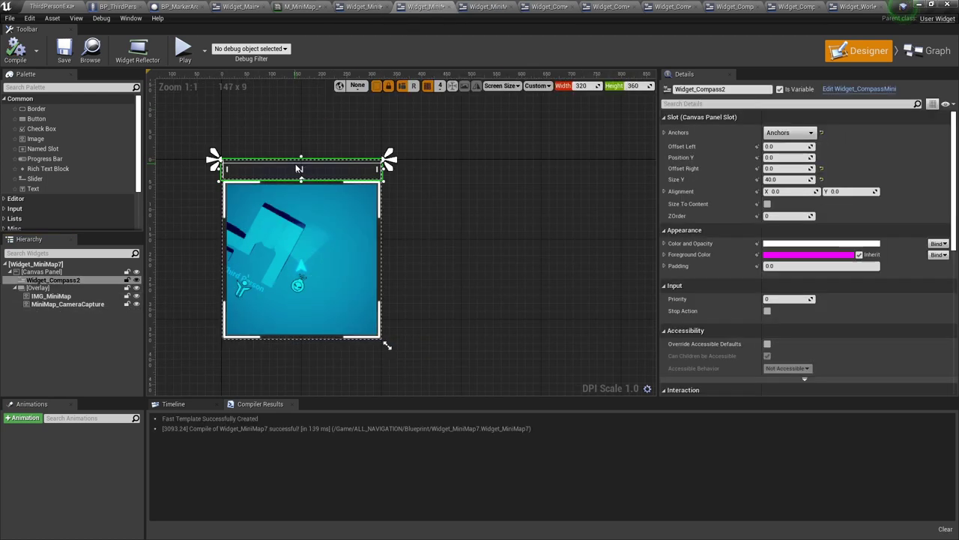
{"action": "left_click", "coordinate": [294, 277]}
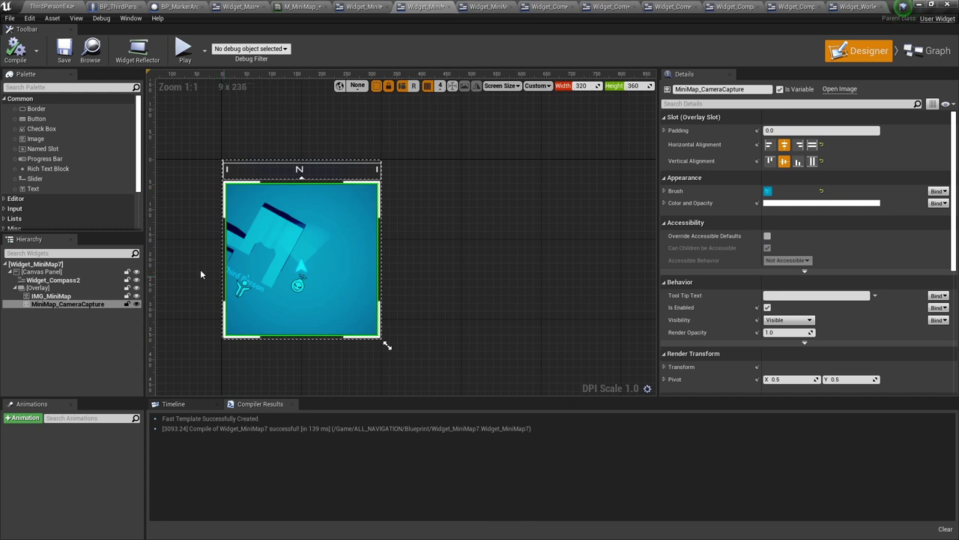
{"action": "left_click", "coordinate": [93, 297]}
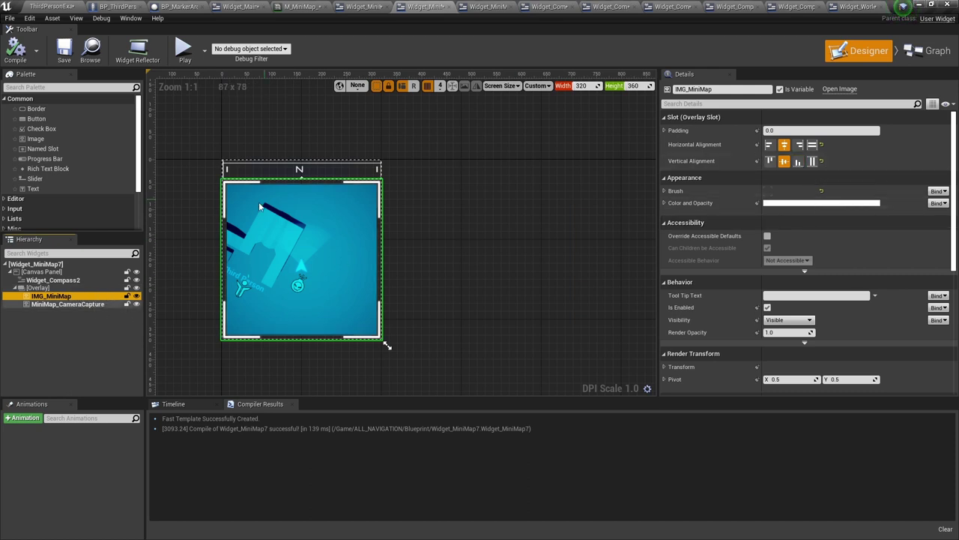
{"action": "left_click", "coordinate": [88, 288]}
{"action": "left_click", "coordinate": [790, 133]}
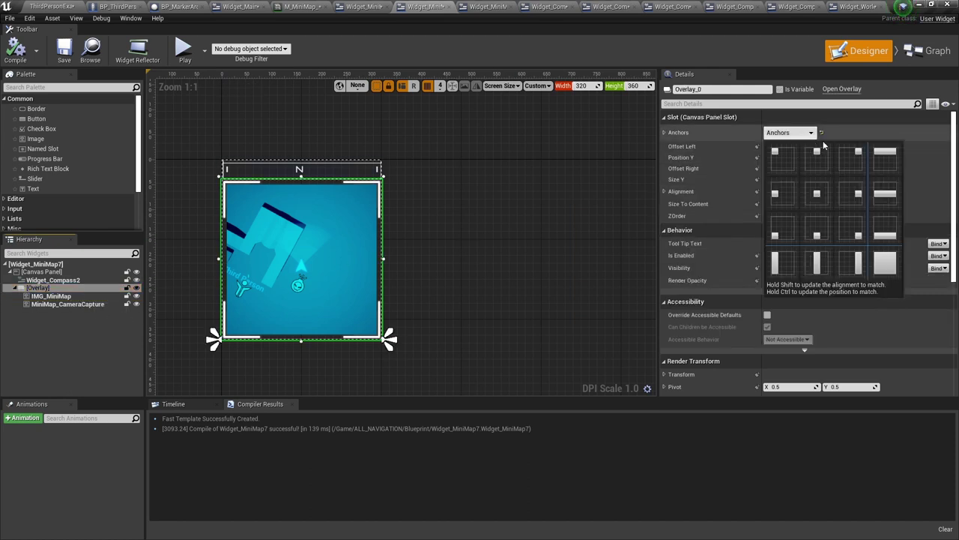
{"action": "left_click", "coordinate": [888, 156]}
{"action": "left_click", "coordinate": [795, 158]}
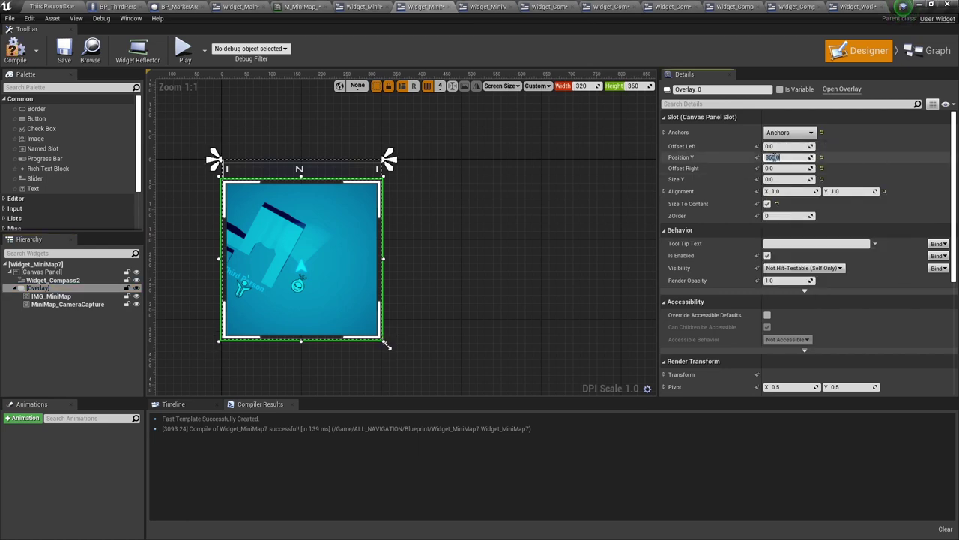
{"action": "type", "text": "0"}
{"action": "key", "text": "Return"}
{"action": "type", "text": "0"}
{"action": "key", "text": "Return"}
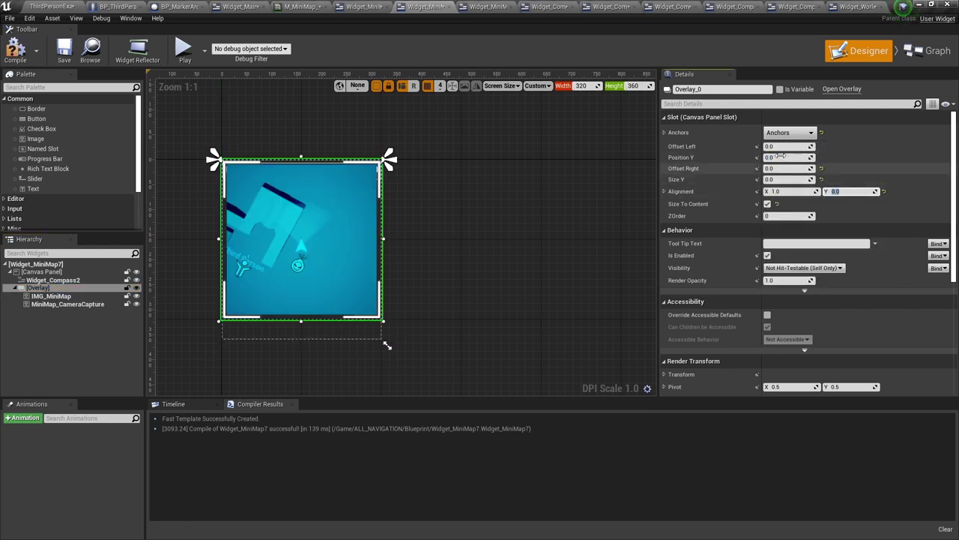
Anchor Widget_Compass2 stretched along the bottom with Alignment Y 1.0.
{"action": "left_click", "coordinate": [56, 281]}
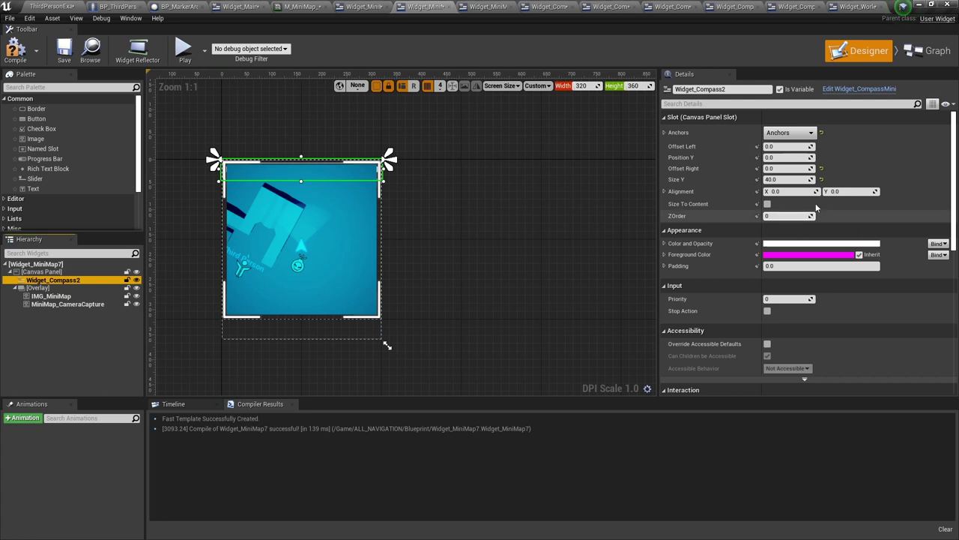
{"action": "left_click", "coordinate": [789, 132]}
{"action": "left_click", "coordinate": [881, 223]}
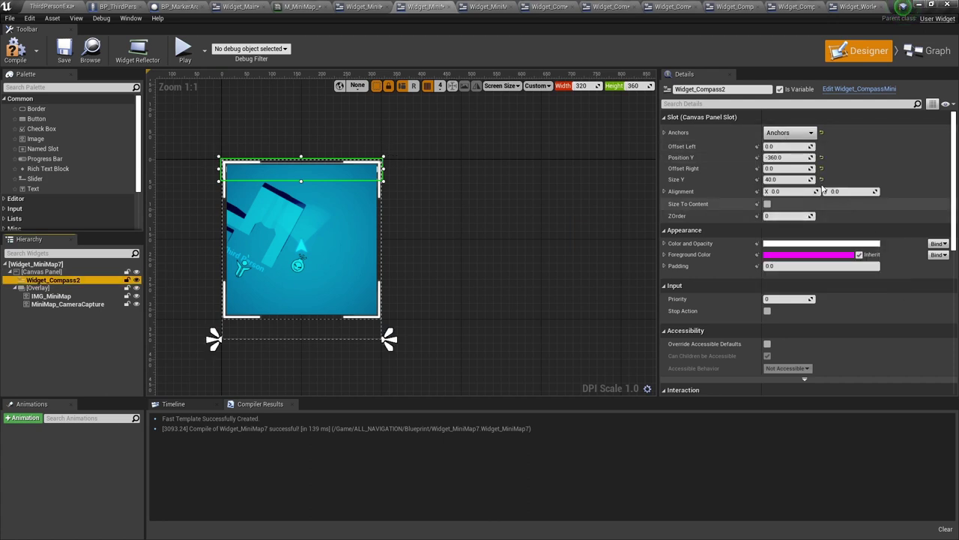
{"action": "type", "text": "1"}
{"action": "key", "text": "Return"}
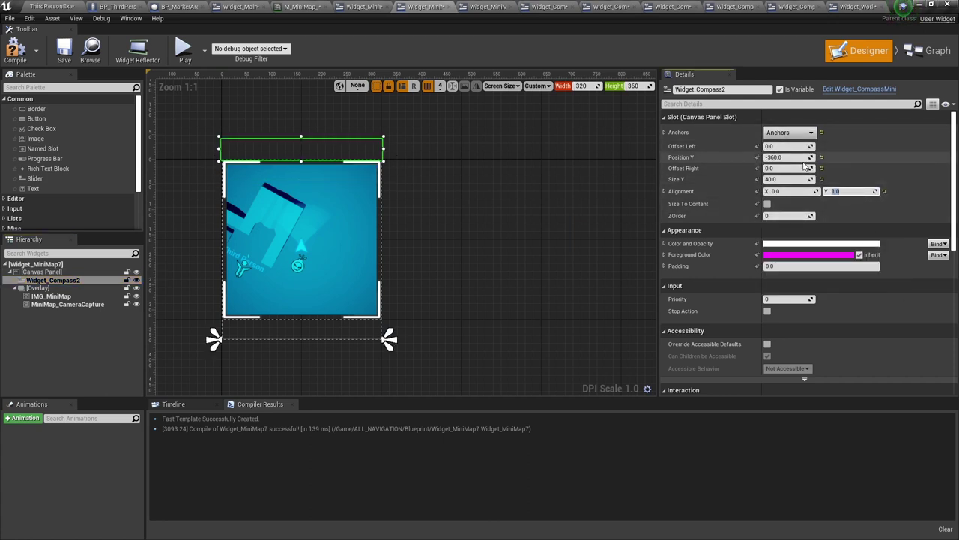
{"action": "left_click", "coordinate": [517, 252]}
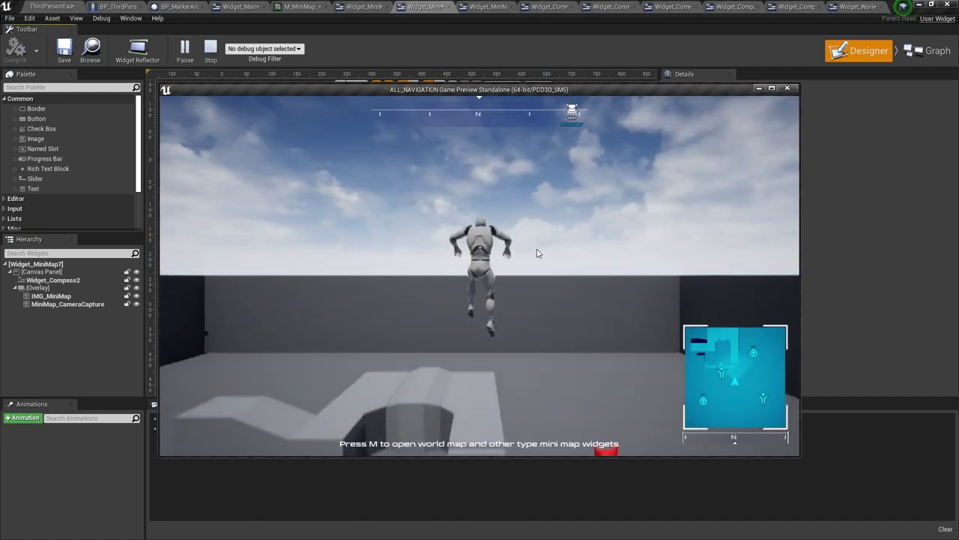
Run the character around in play to check the compass beneath the minimap, then stop.
{"action": "key", "text": "w"}
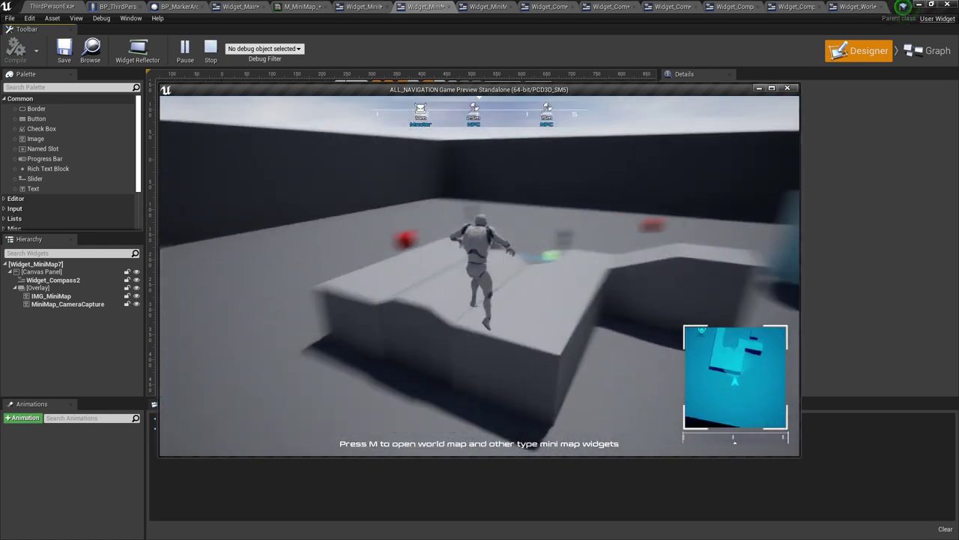
{"action": "key", "text": "Escape"}
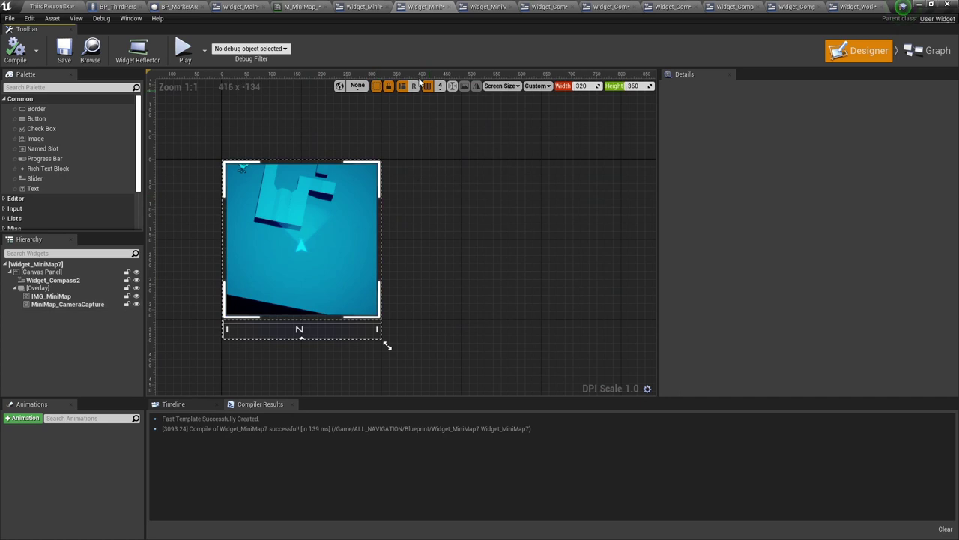
Open Widget_MiniMap5 and select its AddOn1 compass overlay image.
{"action": "left_click", "coordinate": [474, 7]}
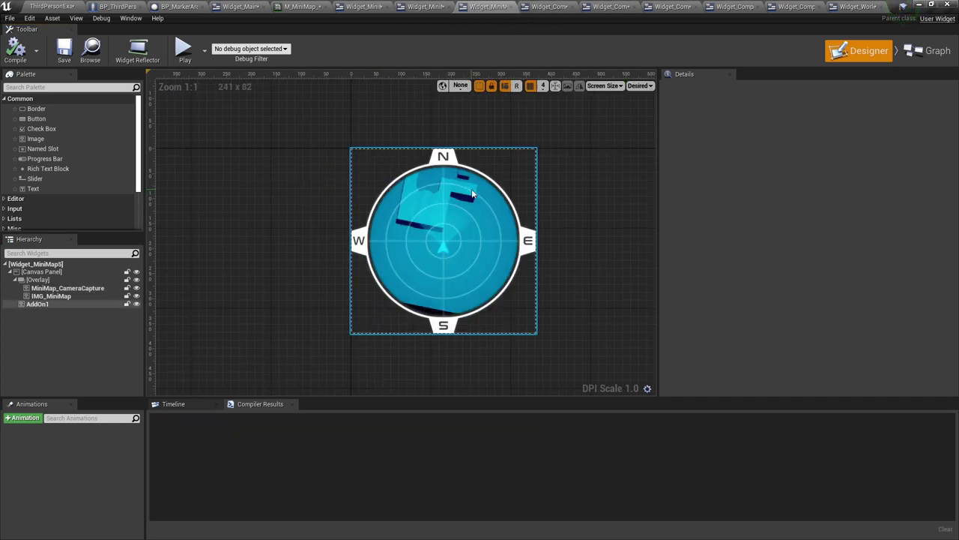
{"action": "left_click", "coordinate": [464, 219]}
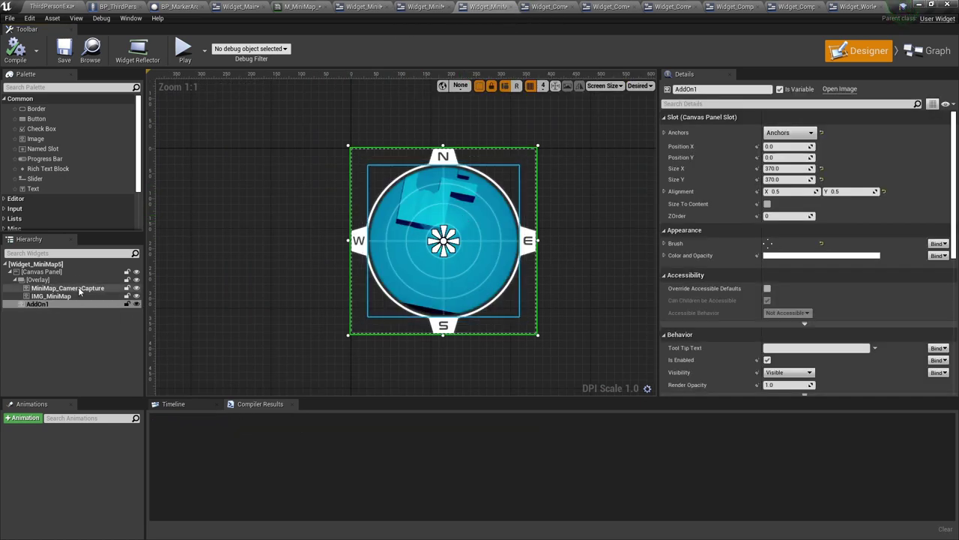
{"action": "left_click", "coordinate": [65, 304]}
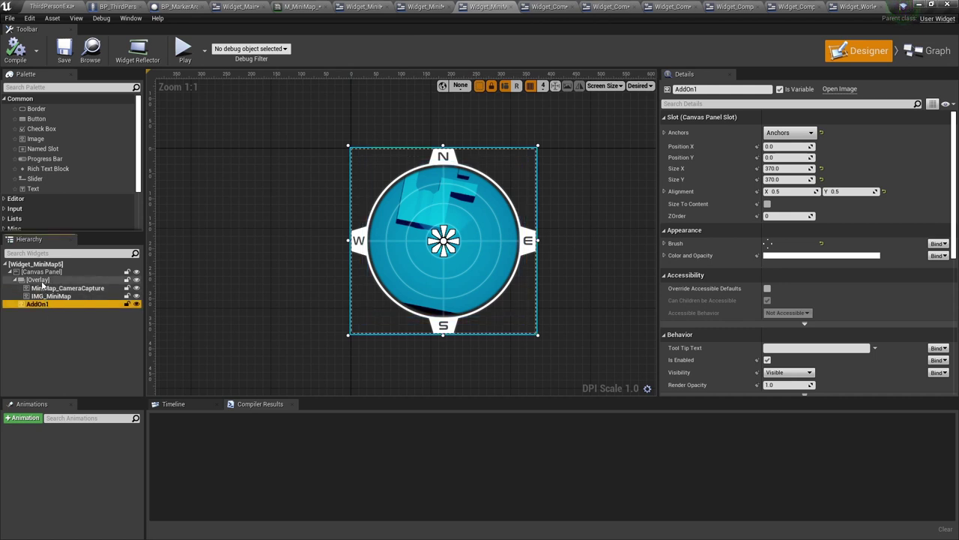
{"action": "scroll", "coordinate": [833, 280], "scroll_direction": "down", "scroll_amount": 2}
{"action": "scroll", "coordinate": [701, 260], "scroll_direction": "up", "scroll_amount": 2}
{"action": "scroll", "coordinate": [695, 254], "scroll_direction": "down", "scroll_amount": 1}
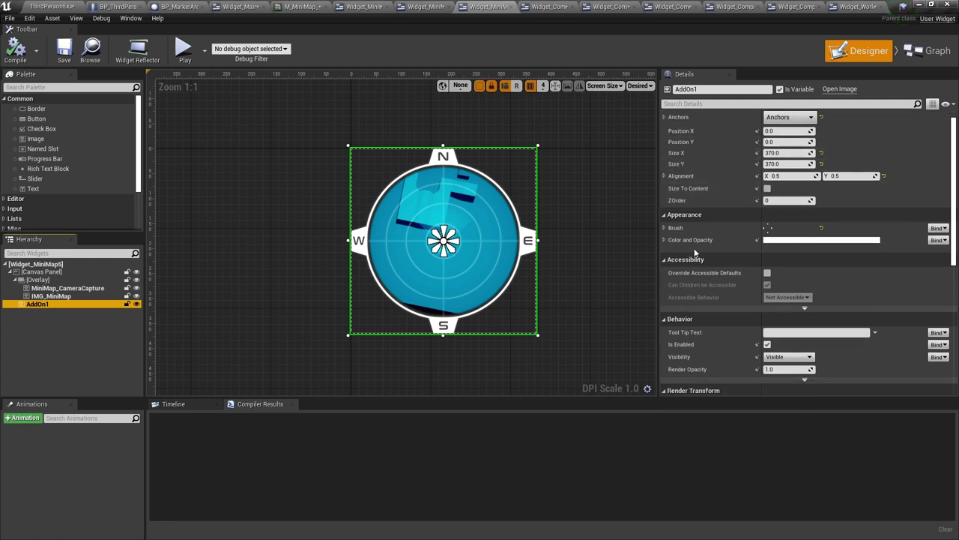
Set AddOn1's brush image to IMG_MinimapOutlineStyle1 after trying IMG_MinimapAddonStyle2.
{"action": "left_click", "coordinate": [663, 227]}
{"action": "left_click", "coordinate": [828, 252]}
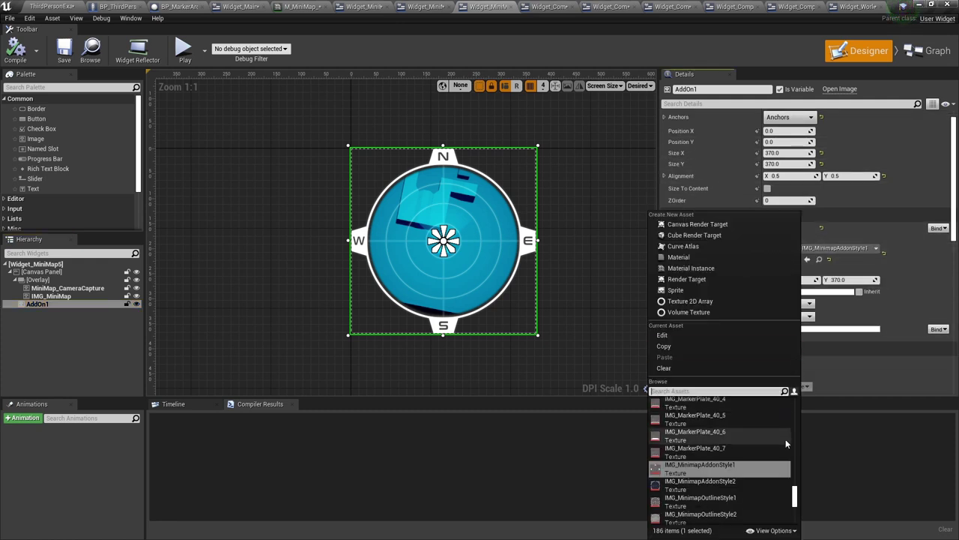
{"action": "left_click", "coordinate": [752, 482]}
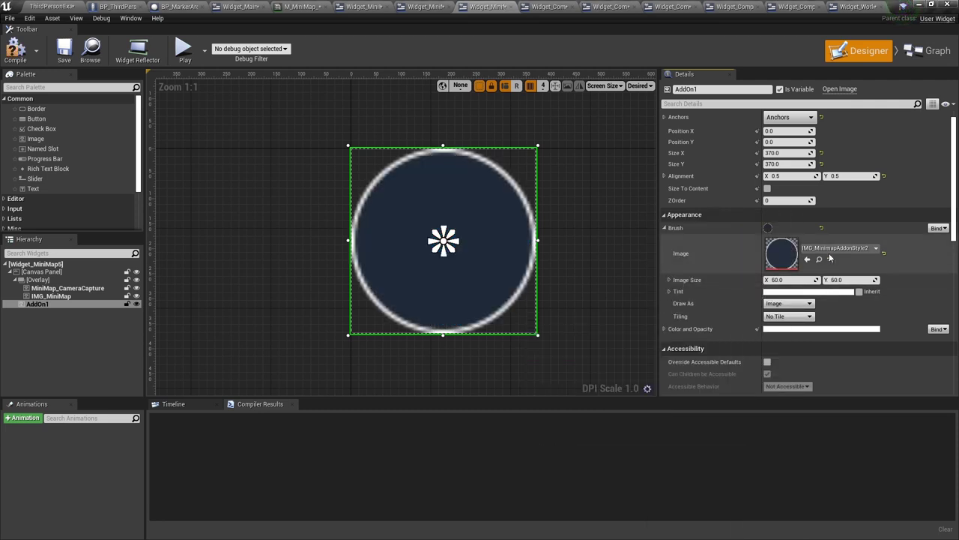
{"action": "left_click", "coordinate": [838, 247]}
{"action": "left_click", "coordinate": [724, 487]}
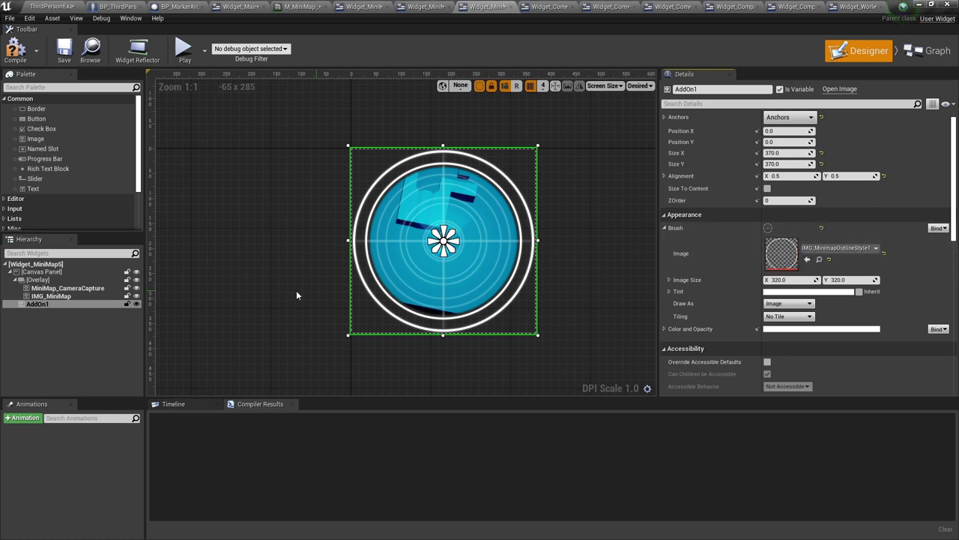
{"action": "scroll", "coordinate": [822, 224], "scroll_direction": "up", "scroll_amount": 1}
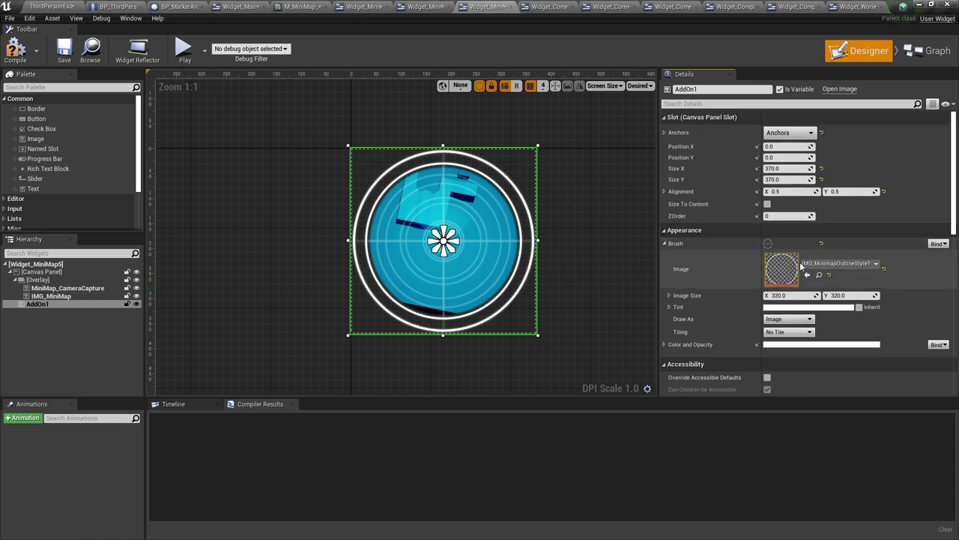
Enable Size To Content on AddOn1 and try IMG_MinimapOutlineStyle2, 3 and 4 as its brush.
{"action": "left_click", "coordinate": [767, 204]}
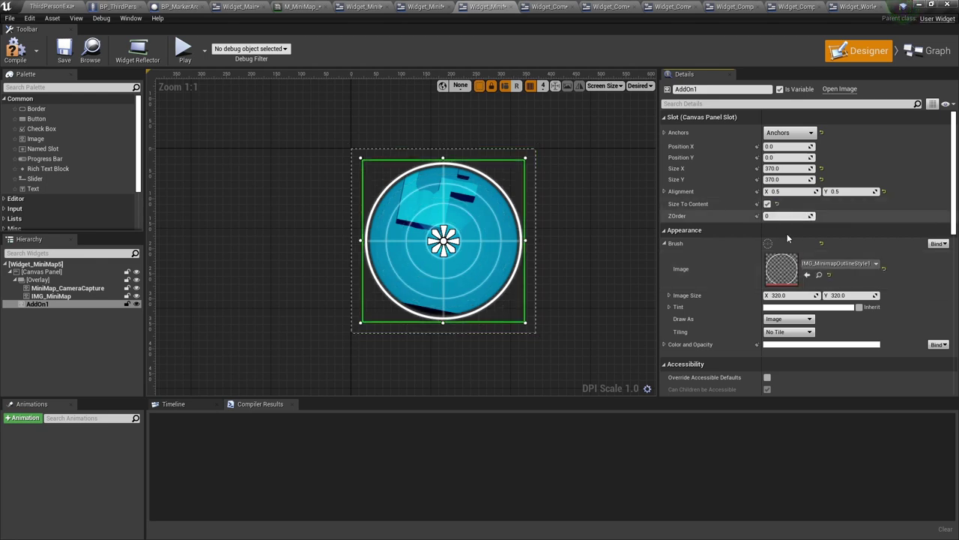
{"action": "left_click", "coordinate": [838, 263]}
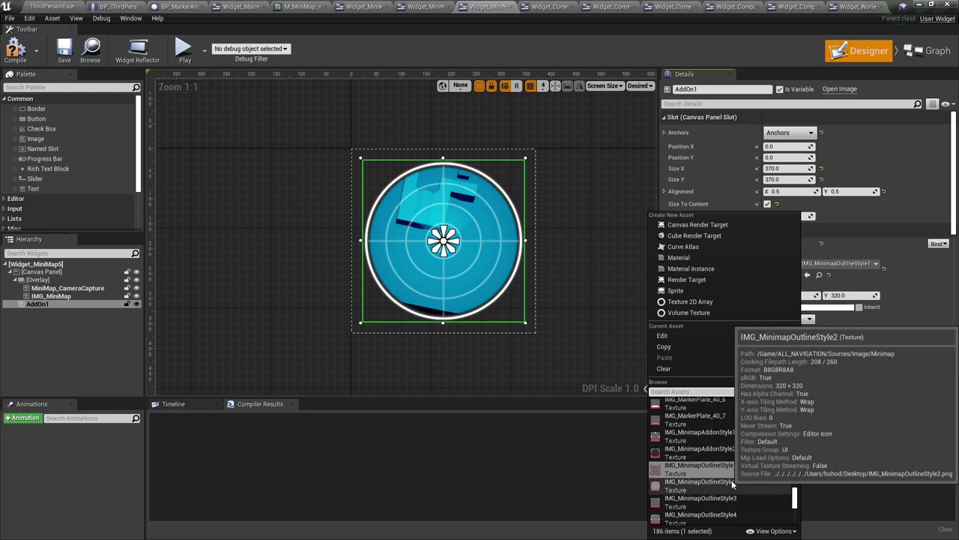
{"action": "left_click", "coordinate": [732, 483]}
{"action": "left_click", "coordinate": [832, 264]}
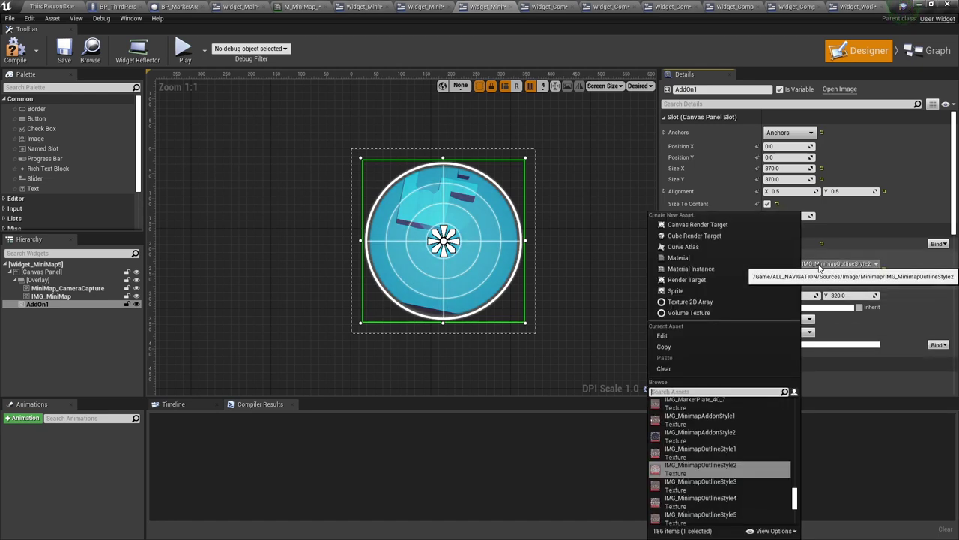
{"action": "left_click", "coordinate": [742, 480]}
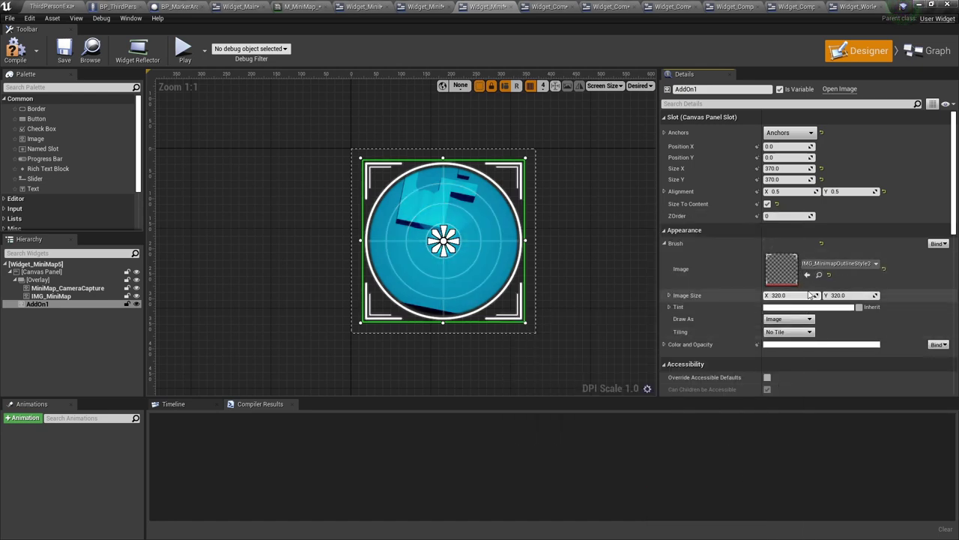
{"action": "left_click", "coordinate": [836, 263]}
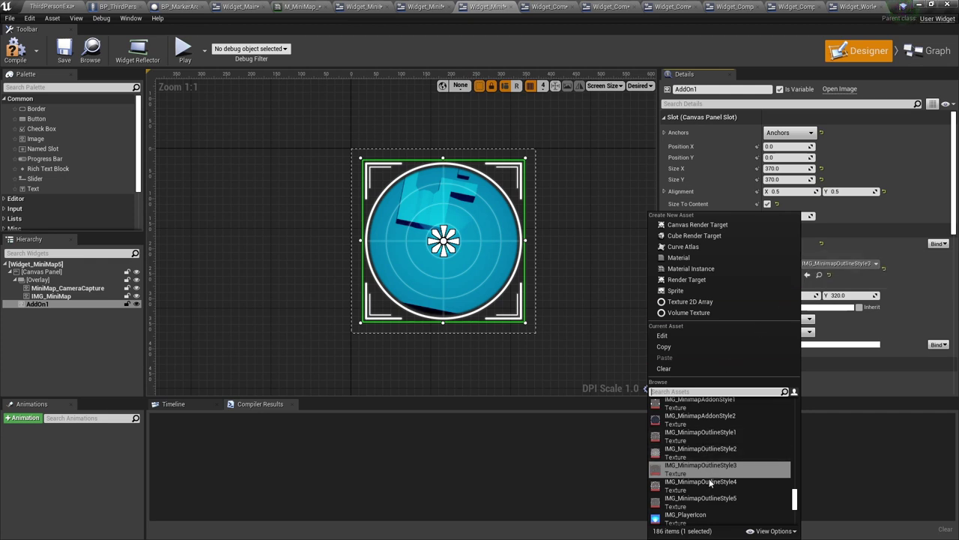
{"action": "left_click", "coordinate": [709, 480]}
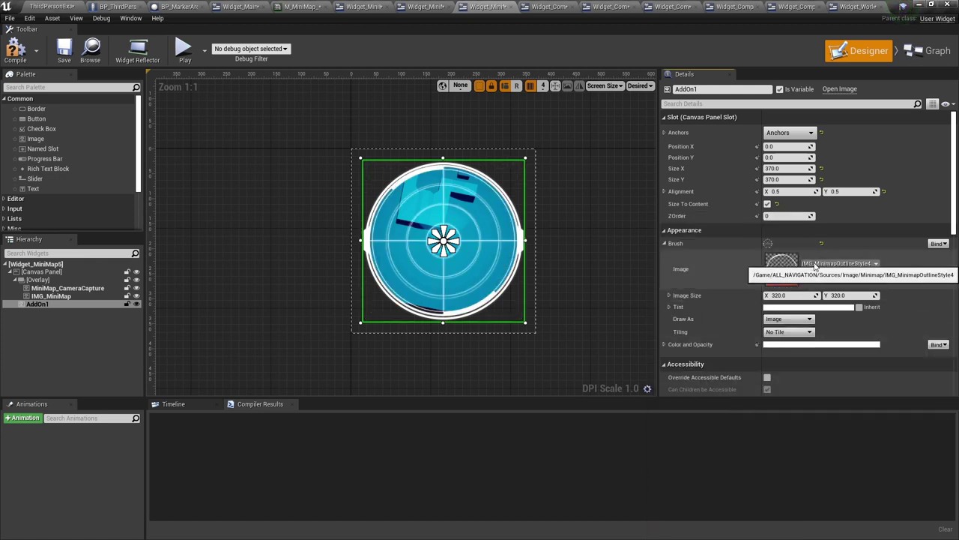
Hide and reshow AddOn1 to compare against the bare minimap.
{"action": "left_click", "coordinate": [136, 304]}
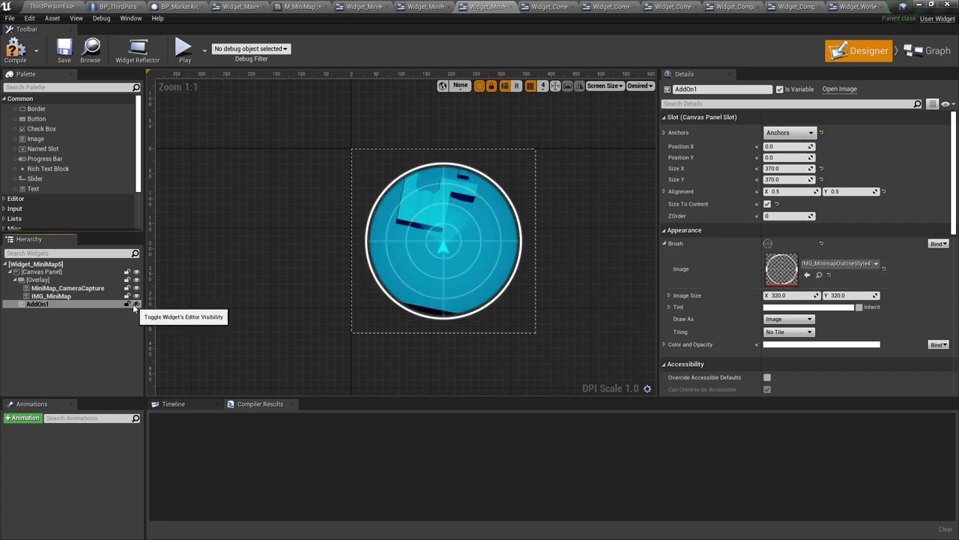
{"action": "left_click", "coordinate": [133, 304]}
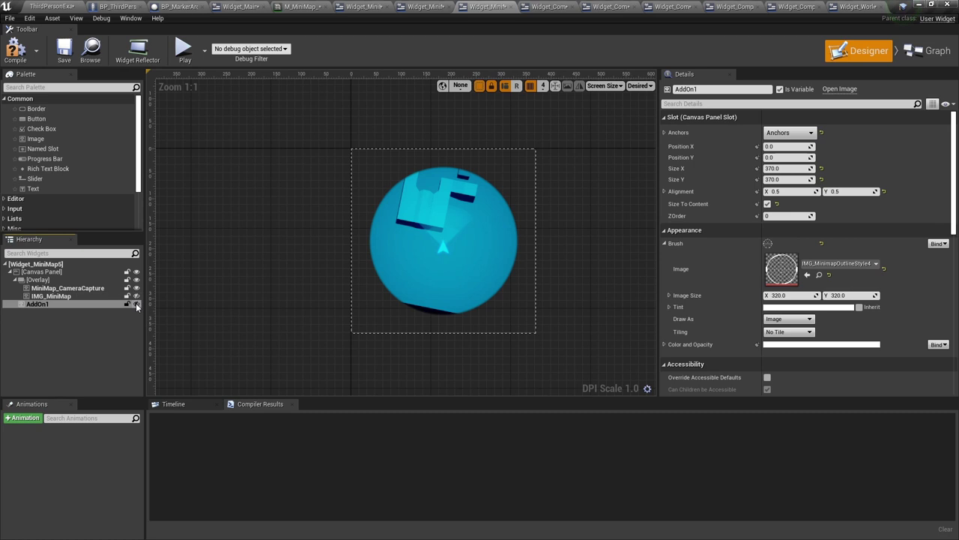
{"action": "left_click", "coordinate": [136, 304]}
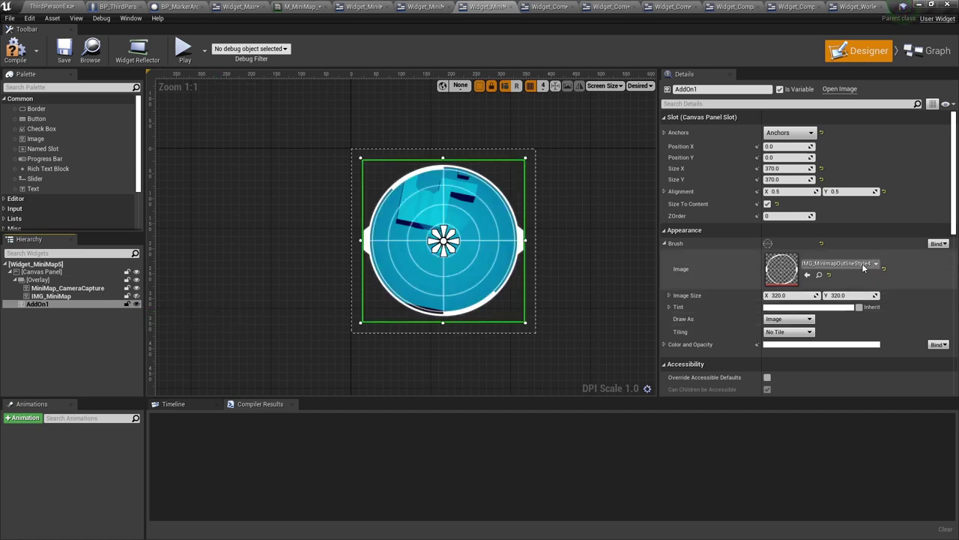
Try OutlineStyle5, the corner brackets, Style2 and Style1, then settle on IMG_MinimapAddonStyle1.
{"action": "left_click", "coordinate": [838, 263]}
{"action": "left_click", "coordinate": [702, 482]}
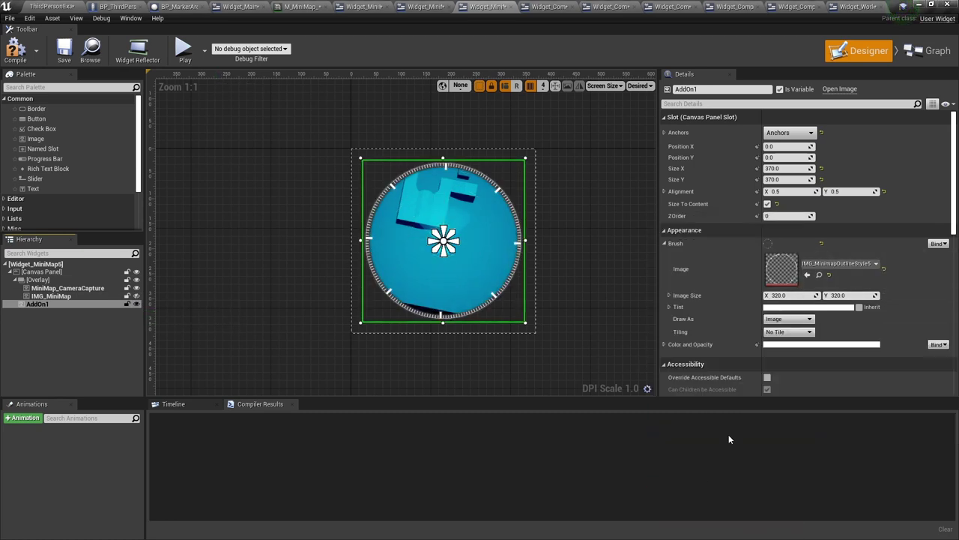
{"action": "left_click", "coordinate": [838, 263]}
{"action": "left_click", "coordinate": [742, 429]}
{"action": "left_click", "coordinate": [838, 263]}
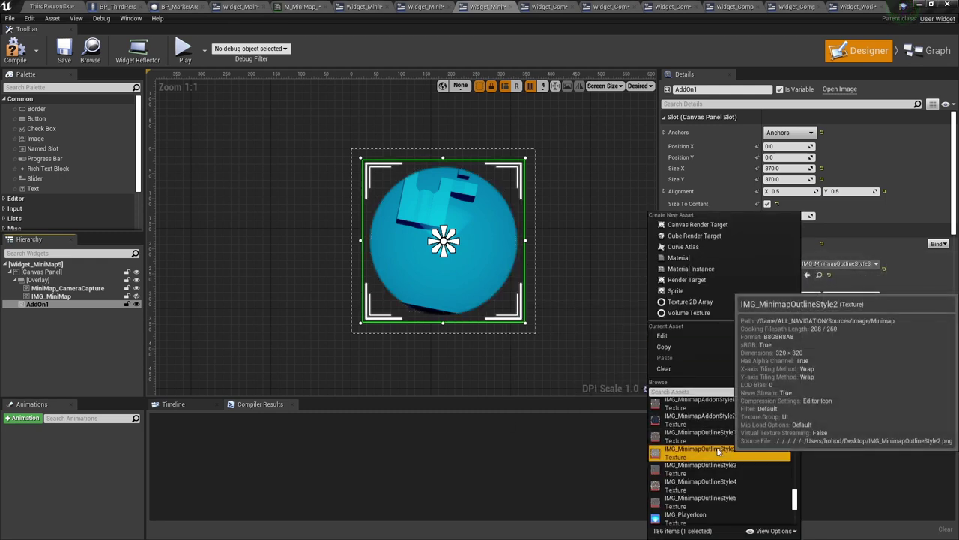
{"action": "left_click", "coordinate": [718, 450]}
{"action": "left_click", "coordinate": [838, 264]}
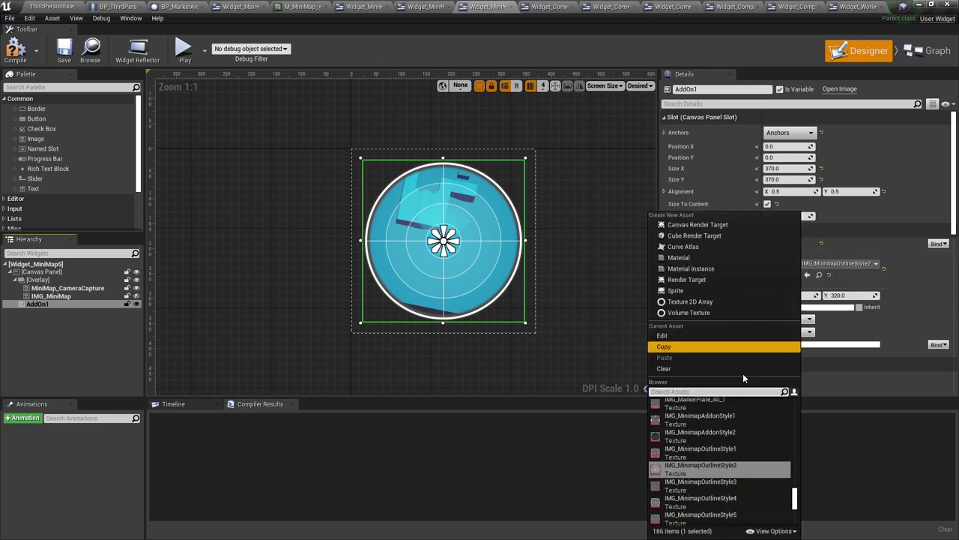
{"action": "left_click", "coordinate": [724, 448]}
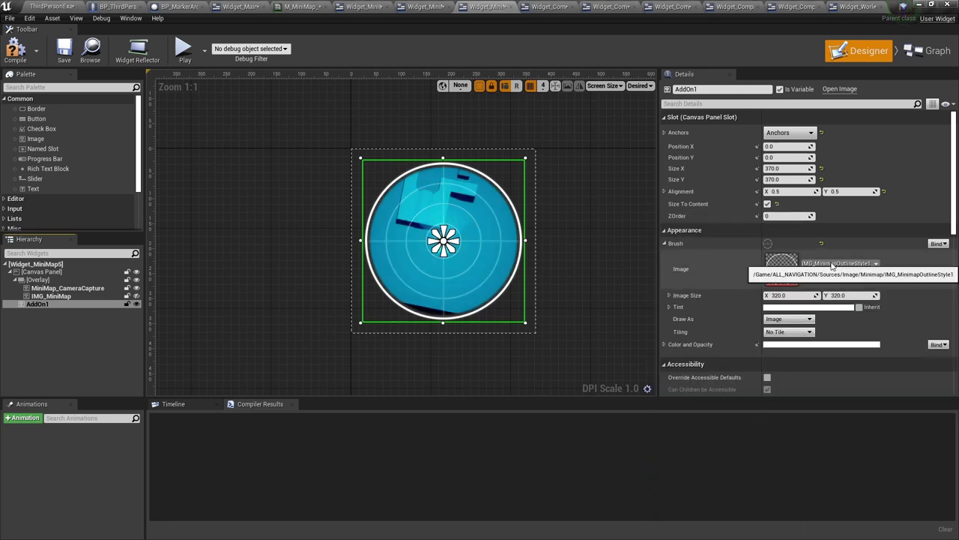
{"action": "left_click", "coordinate": [838, 264]}
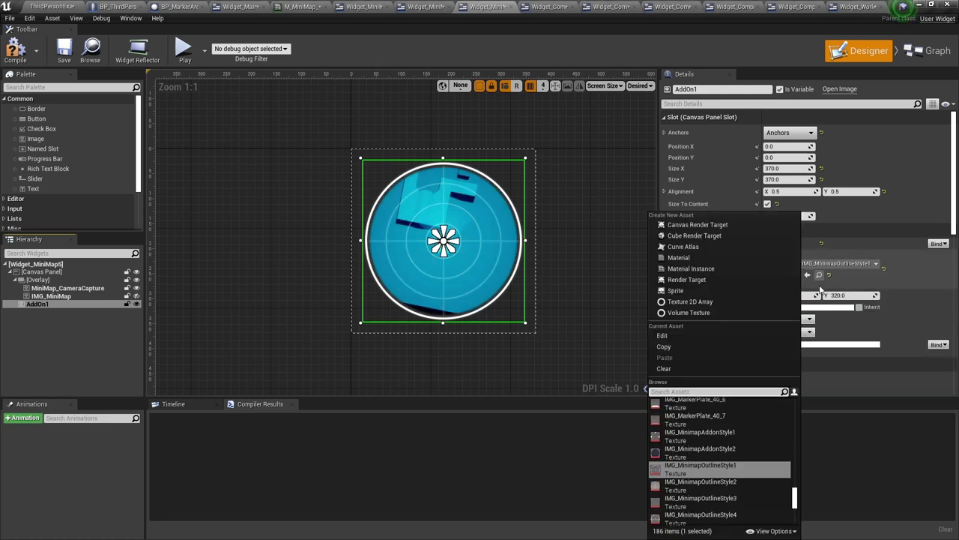
{"action": "left_click", "coordinate": [722, 435]}
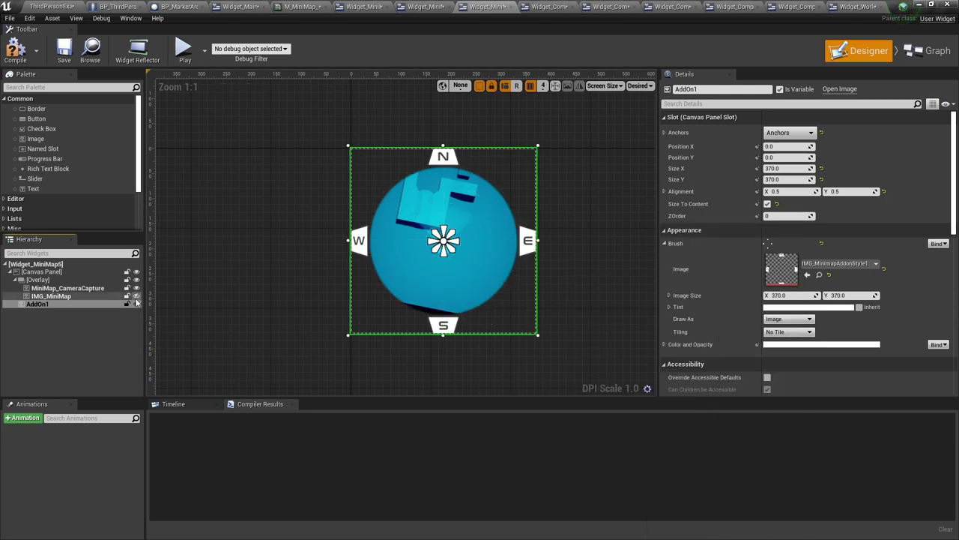
{"action": "left_click", "coordinate": [580, 312]}
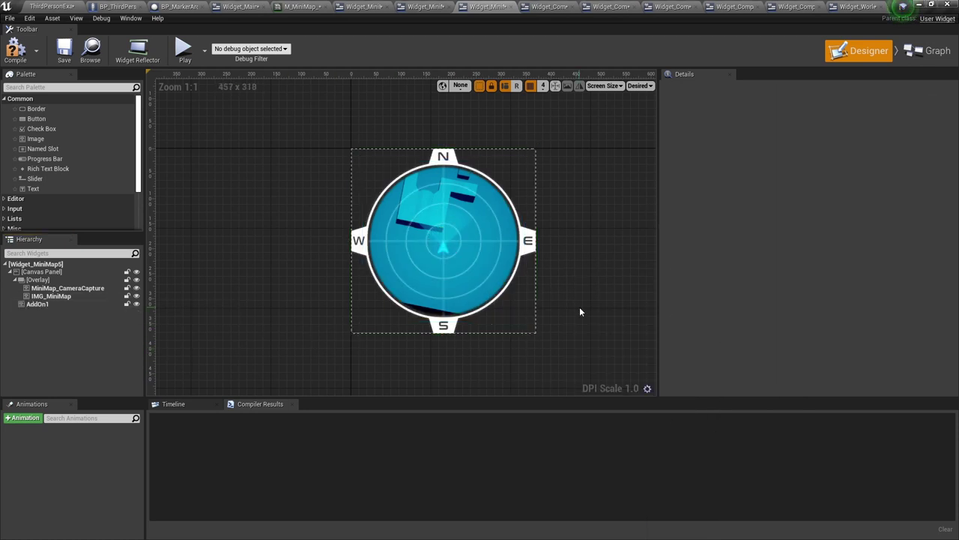
In Widget_CompassMarker, try IMG_MarkerIcon_40_1 through 40_4 on the MarkerImage.
{"action": "left_click", "coordinate": [548, 4]}
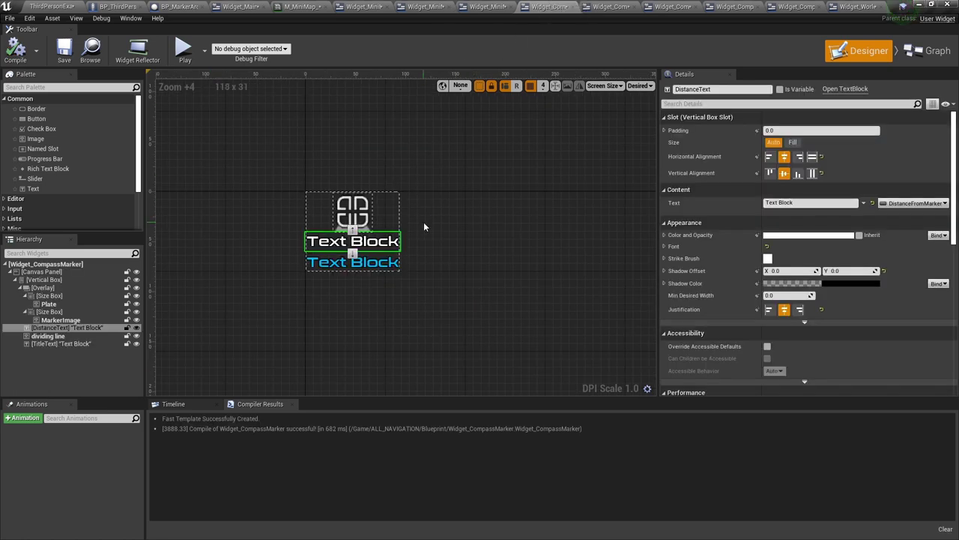
{"action": "scroll", "coordinate": [424, 225], "scroll_direction": "up", "scroll_amount": 2}
{"action": "left_click", "coordinate": [377, 197]}
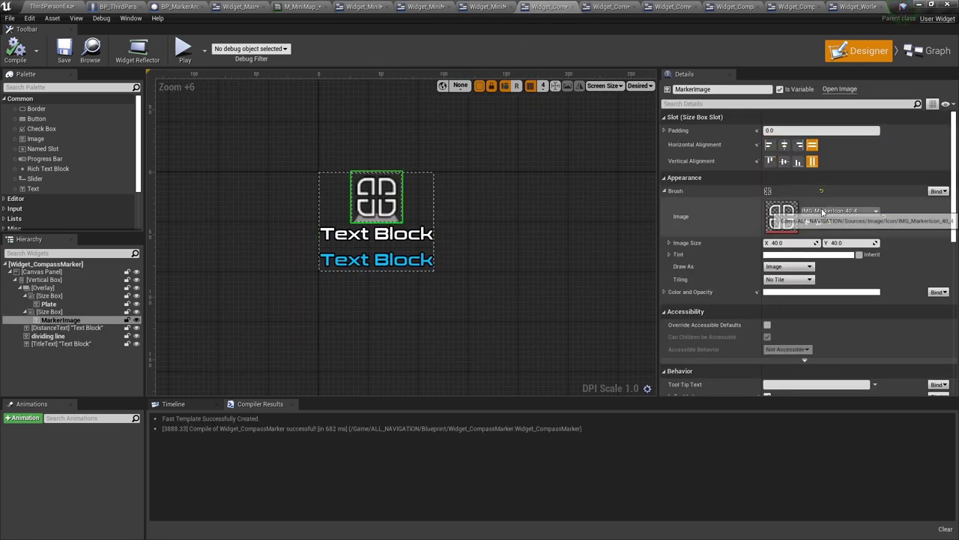
{"action": "left_click", "coordinate": [822, 213]}
{"action": "left_click", "coordinate": [739, 411]}
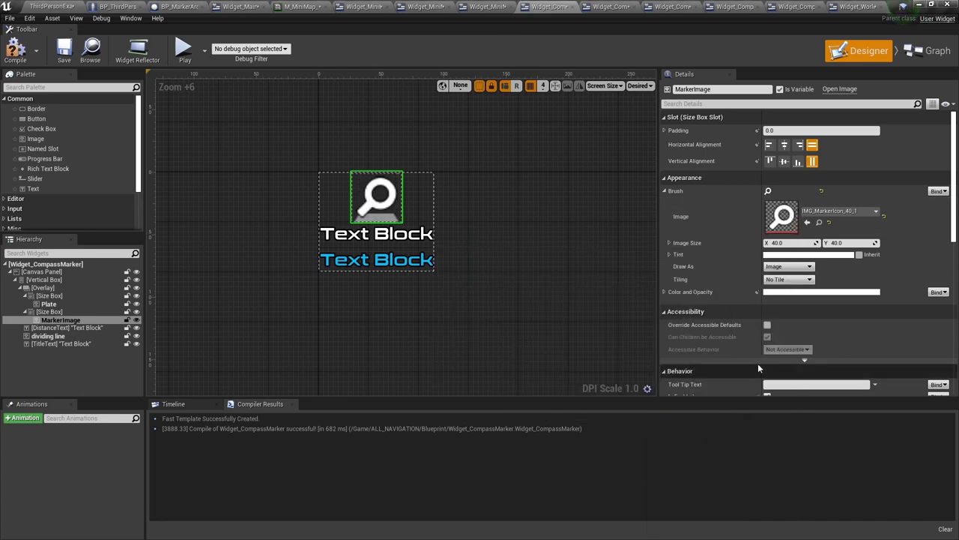
{"action": "left_click", "coordinate": [823, 214]}
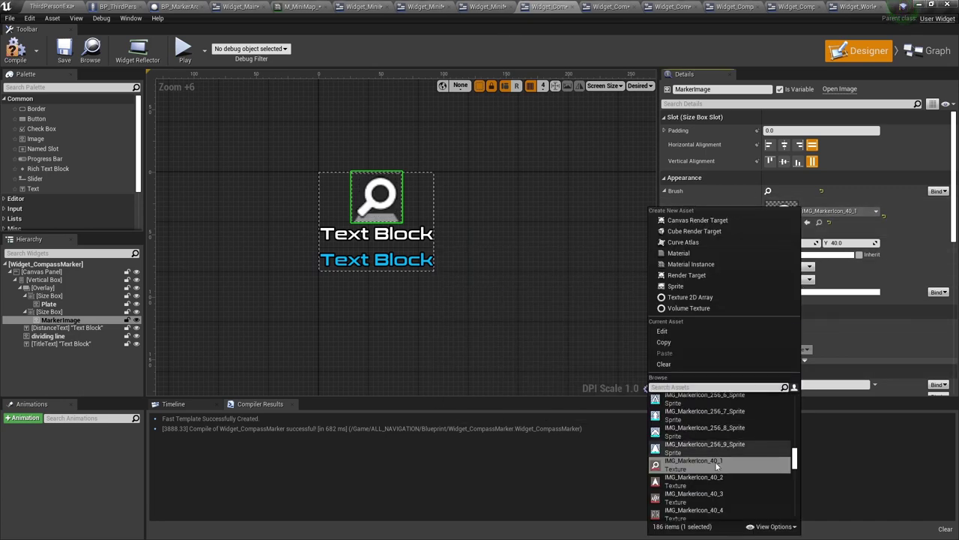
{"action": "left_click", "coordinate": [717, 480]}
{"action": "left_click", "coordinate": [823, 213]}
{"action": "left_click", "coordinate": [731, 469]}
{"action": "left_click", "coordinate": [823, 213]}
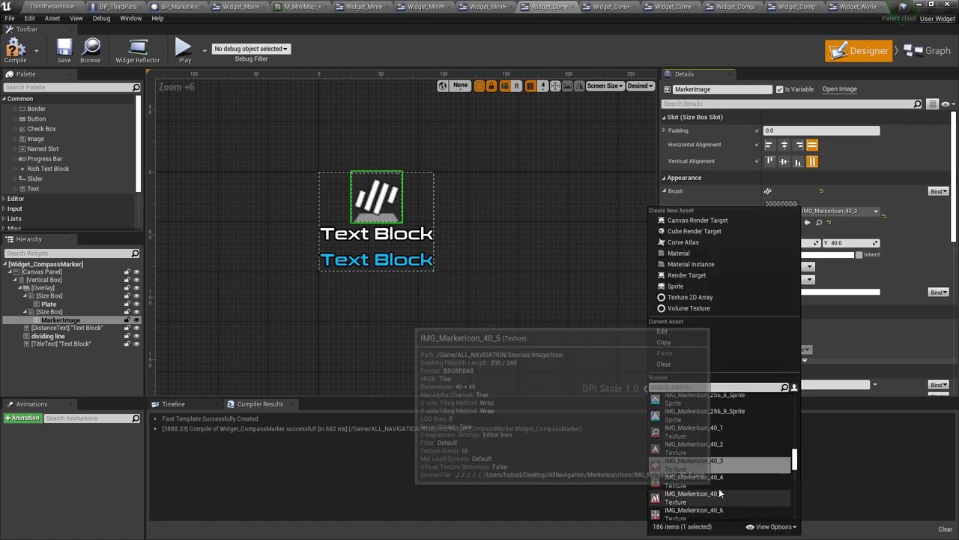
{"action": "left_click", "coordinate": [717, 482]}
Try IMG_MarkerIcon_40_10, then set the marker icon to the axe IMG_MarkerIcon_40_13.
{"action": "left_click", "coordinate": [809, 216]}
{"action": "scroll", "coordinate": [730, 481], "scroll_direction": "down", "scroll_amount": 1}
{"action": "scroll", "coordinate": [724, 484], "scroll_direction": "down", "scroll_amount": 2}
{"action": "scroll", "coordinate": [703, 432], "scroll_direction": "down", "scroll_amount": 1}
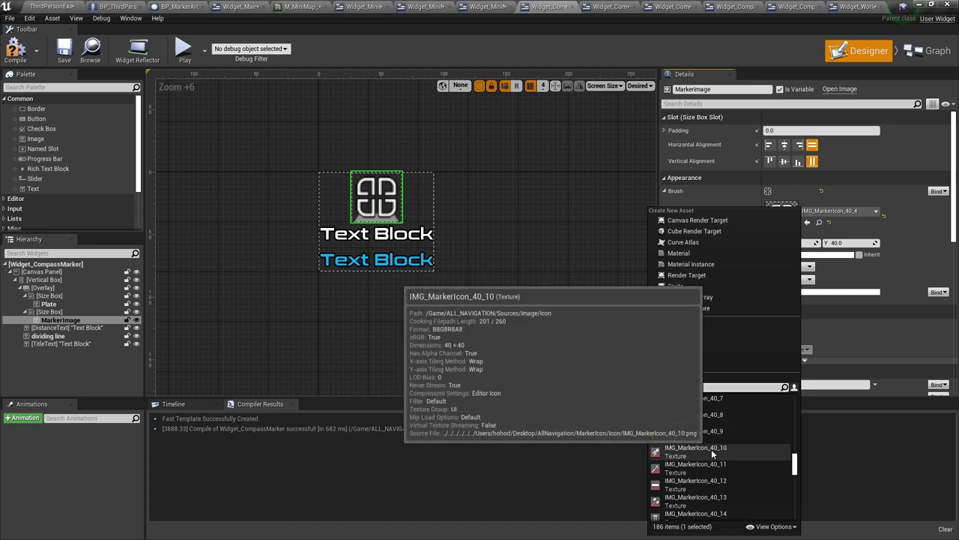
{"action": "left_click", "coordinate": [712, 448]}
{"action": "left_click", "coordinate": [824, 212]}
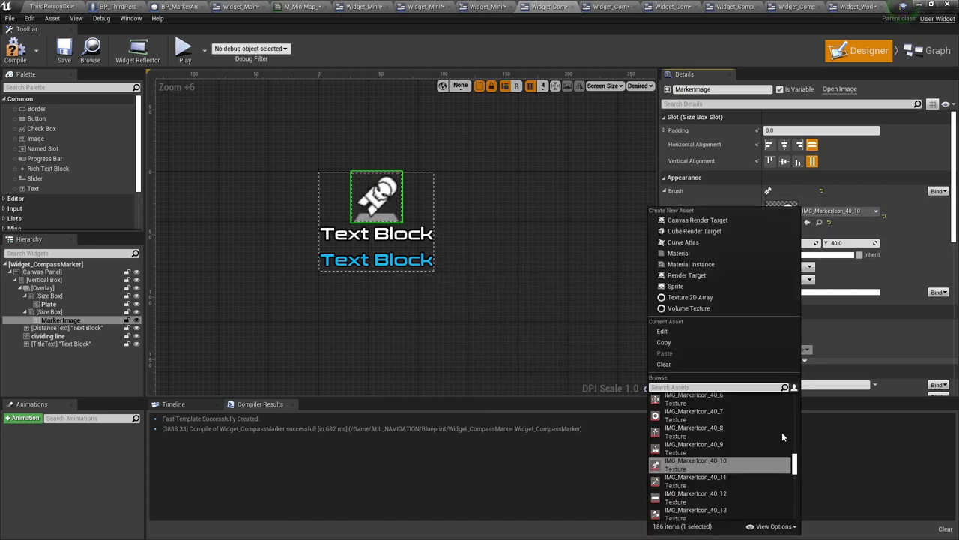
{"action": "left_click", "coordinate": [735, 477]}
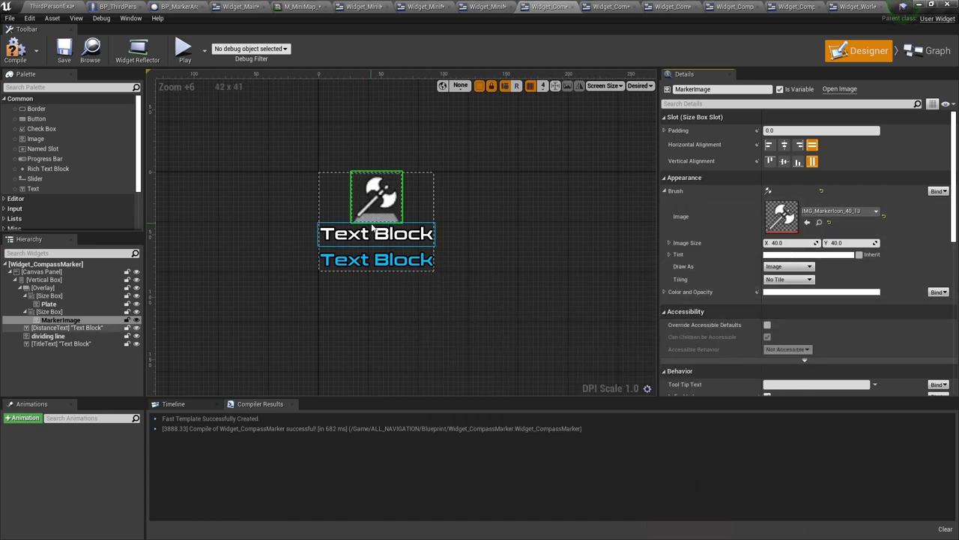
Try plate images IMG_MarkerPlate_40_6, 5, 4 and 1, settling on IMG_MarkerPlate_40_2.
{"action": "left_click", "coordinate": [60, 305]}
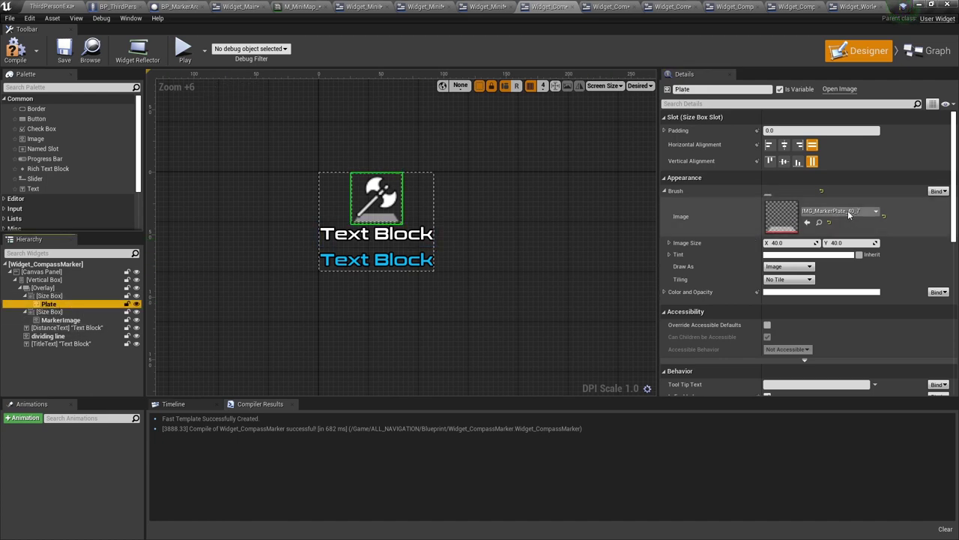
{"action": "left_click", "coordinate": [849, 214]}
{"action": "left_click", "coordinate": [749, 443]}
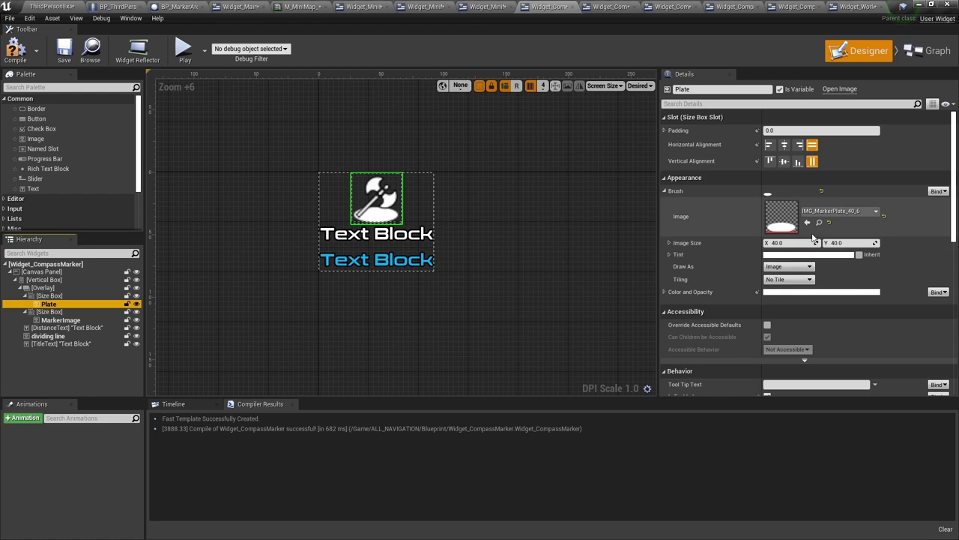
{"action": "left_click", "coordinate": [832, 211]}
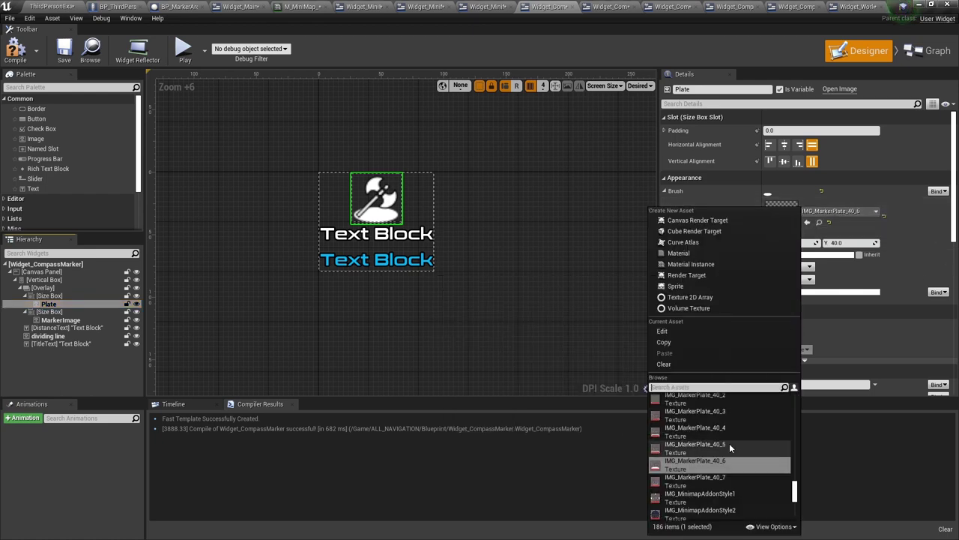
{"action": "left_click", "coordinate": [729, 443]}
{"action": "left_click", "coordinate": [836, 211]}
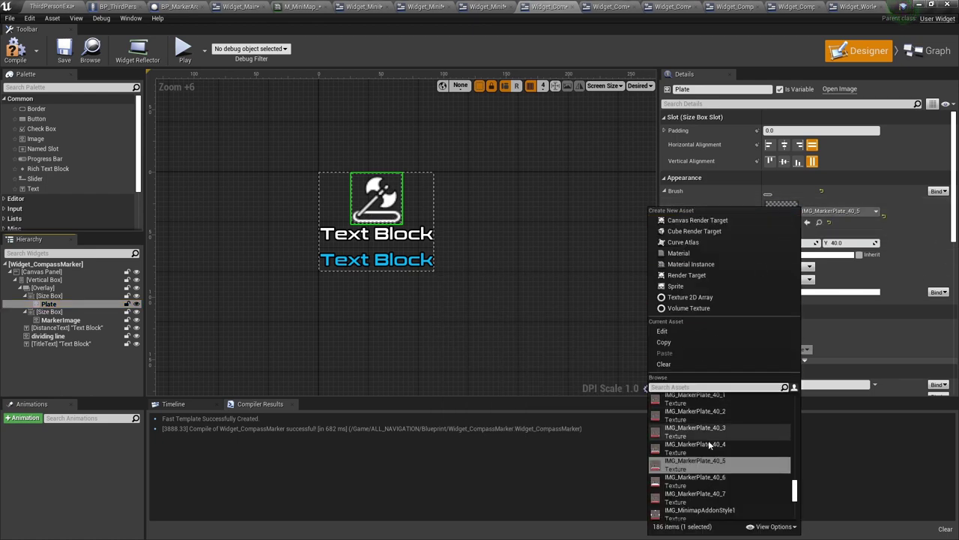
{"action": "left_click", "coordinate": [745, 405]}
{"action": "left_click", "coordinate": [838, 211]}
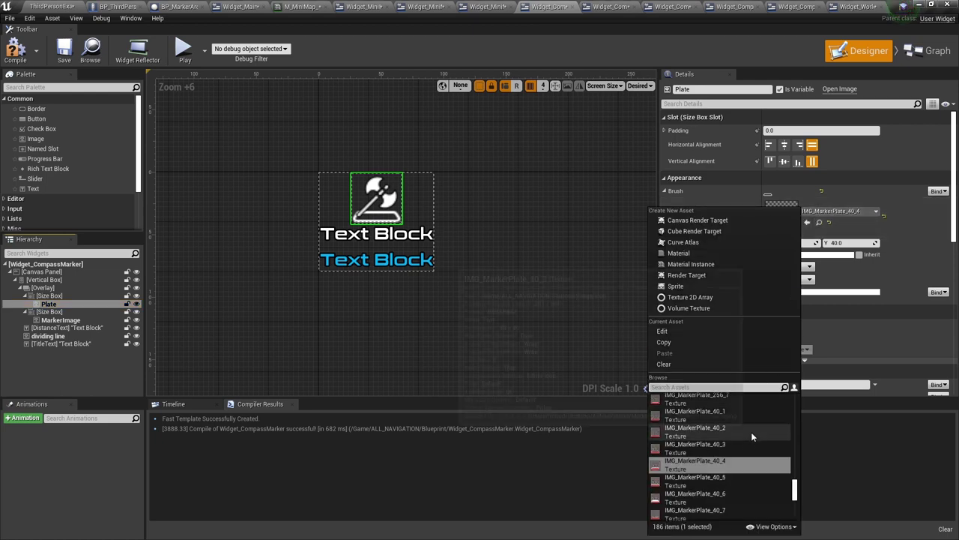
{"action": "left_click", "coordinate": [744, 411]}
{"action": "left_click", "coordinate": [834, 211]}
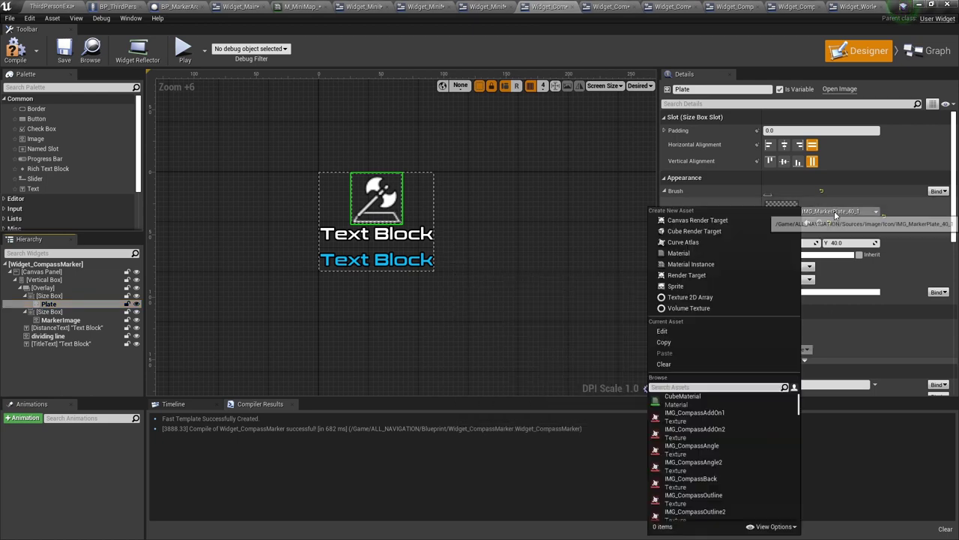
{"action": "left_click", "coordinate": [720, 482]}
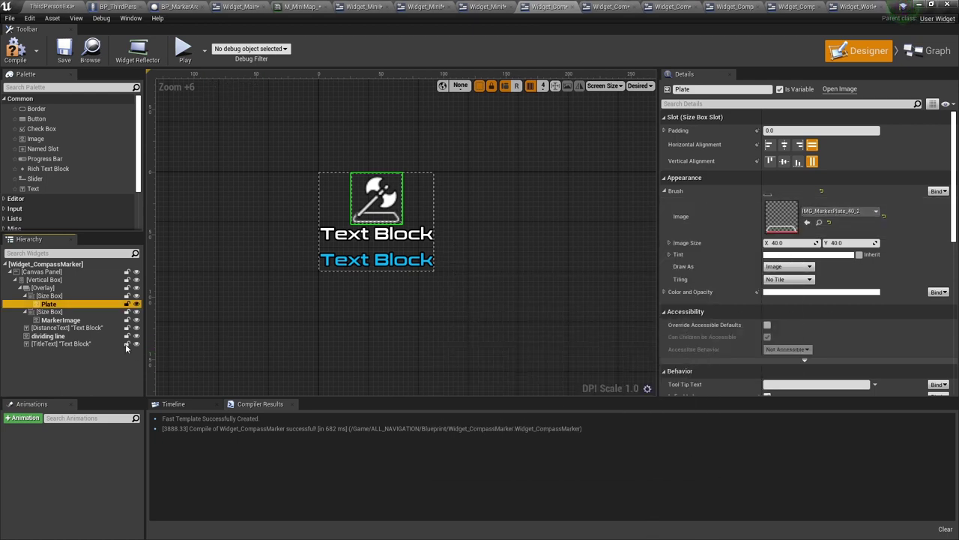
{"action": "left_click", "coordinate": [86, 327]}
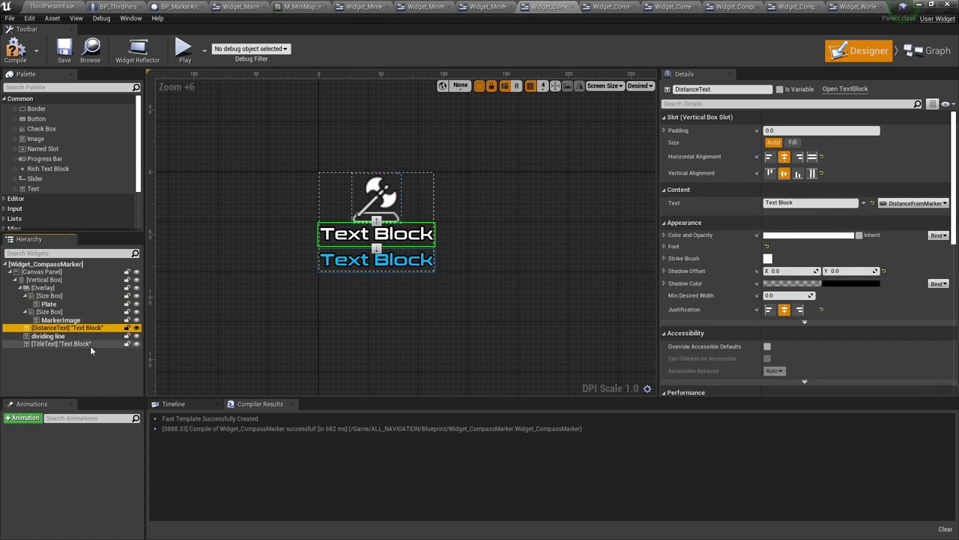
Inspect the marker's text elements and test moving DistanceText above the icon and back.
{"action": "left_click", "coordinate": [88, 344]}
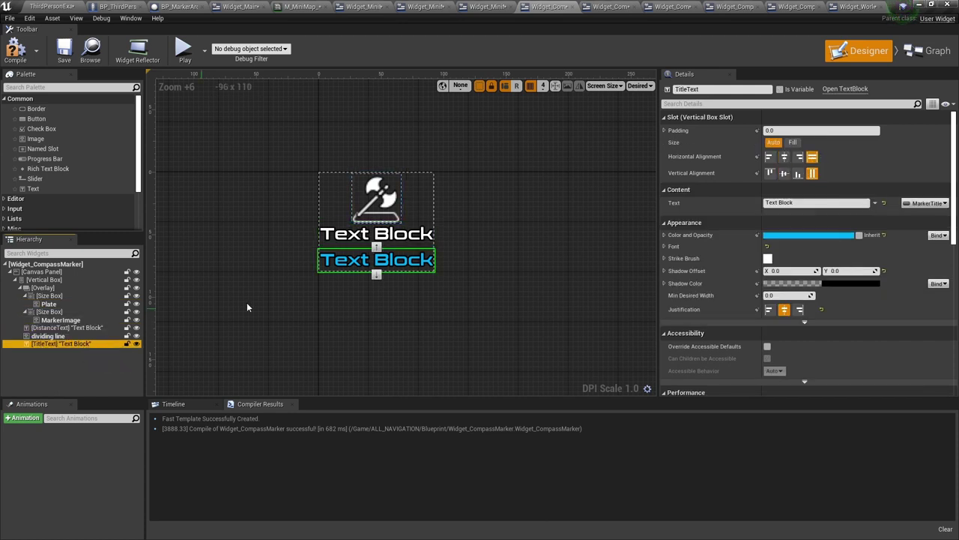
{"action": "left_click", "coordinate": [379, 231]}
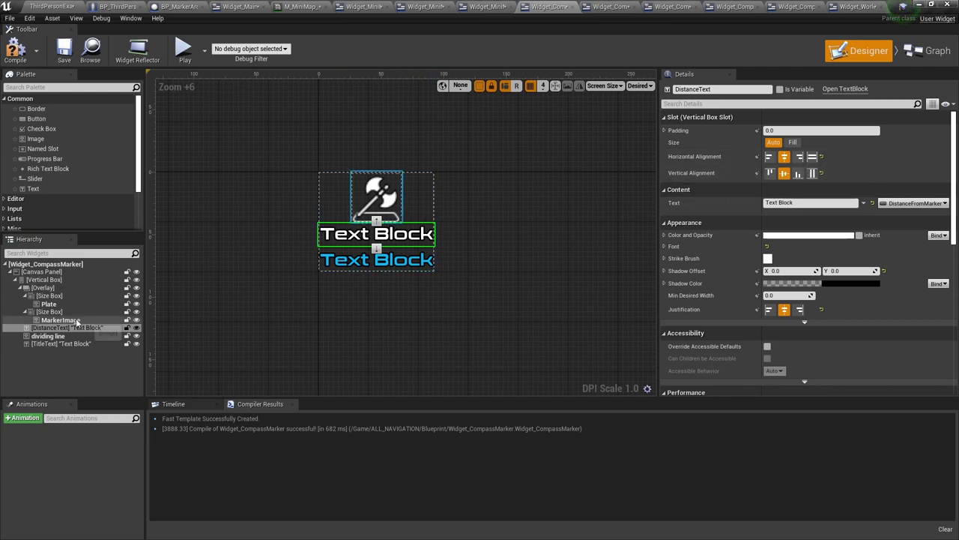
{"action": "left_click", "coordinate": [41, 279]}
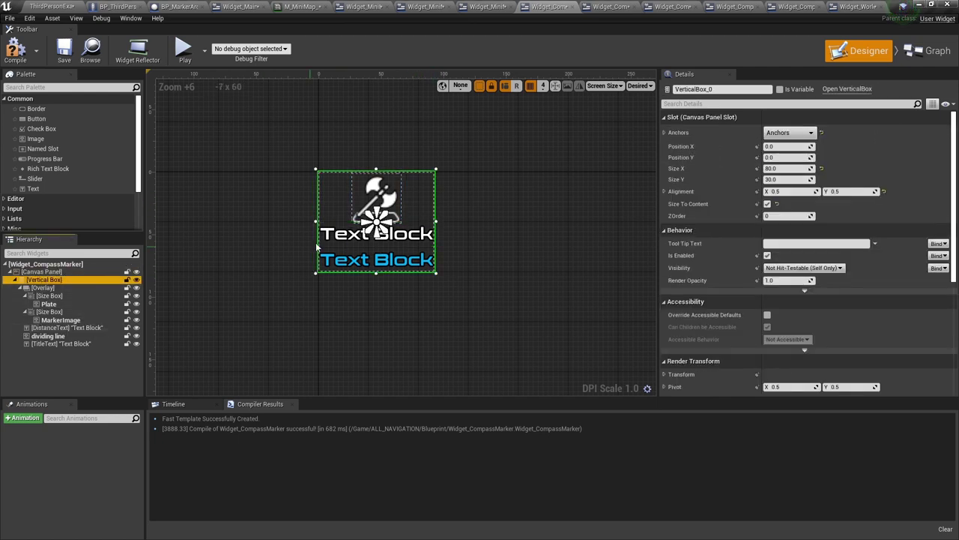
{"action": "left_click", "coordinate": [342, 238]}
{"action": "left_click", "coordinate": [376, 220]}
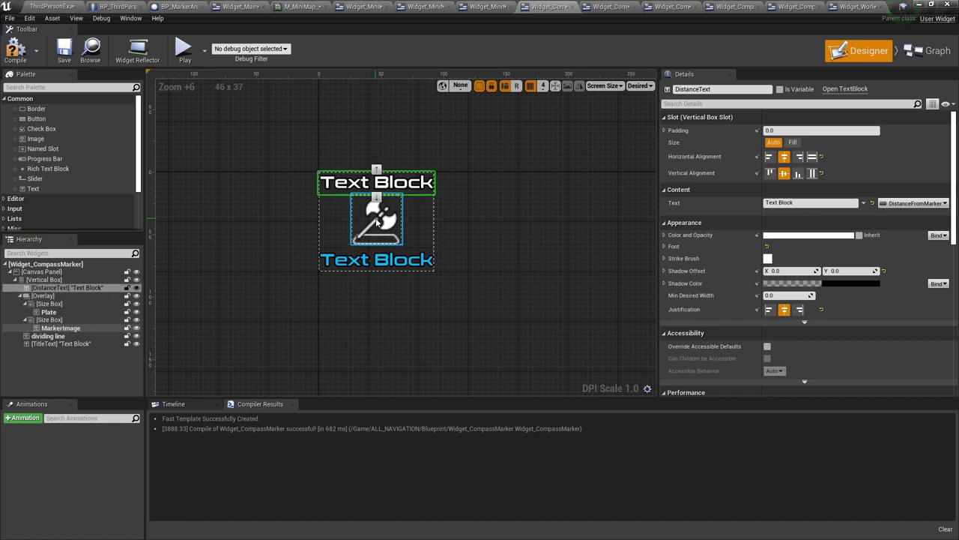
{"action": "left_click", "coordinate": [377, 199]}
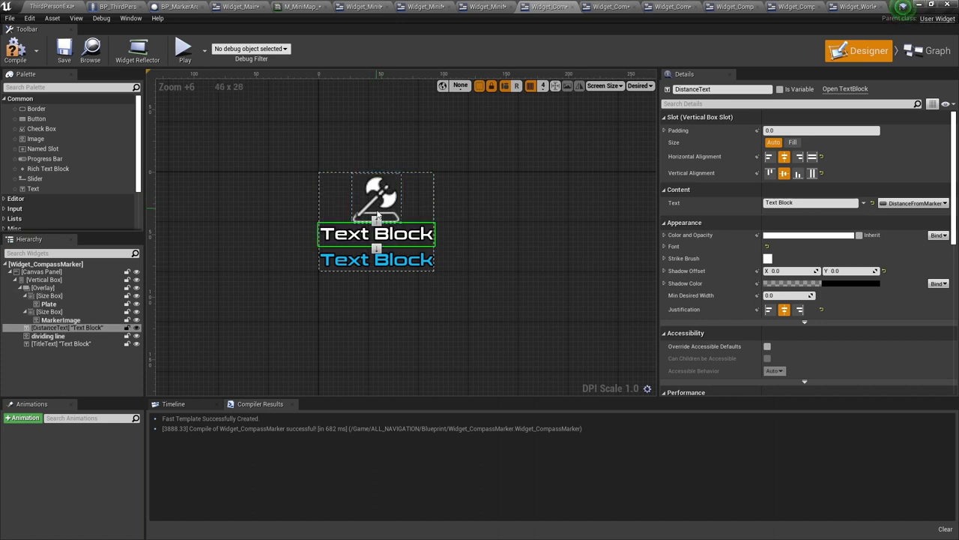
Reorder the marker so TitleText sits directly under the axe icon, followed by DistanceText.
{"action": "left_click", "coordinate": [367, 260]}
{"action": "left_click", "coordinate": [377, 244]}
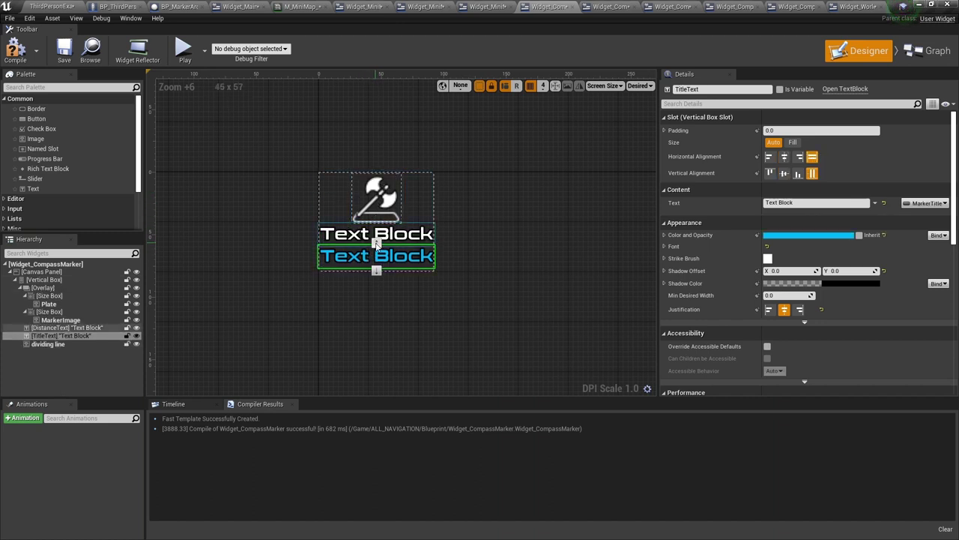
{"action": "left_click", "coordinate": [377, 244]}
{"action": "left_click", "coordinate": [377, 222]}
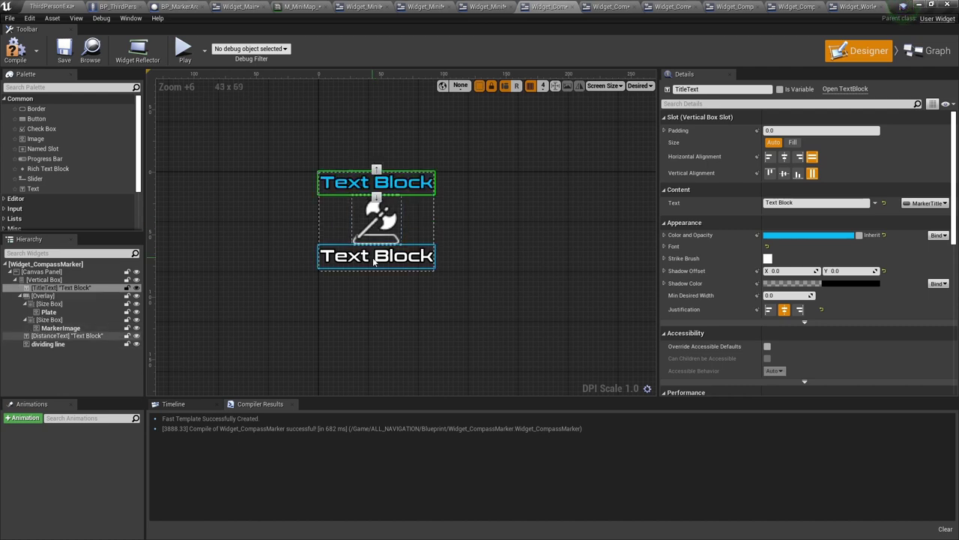
{"action": "left_click", "coordinate": [379, 257]}
{"action": "left_click", "coordinate": [377, 244]}
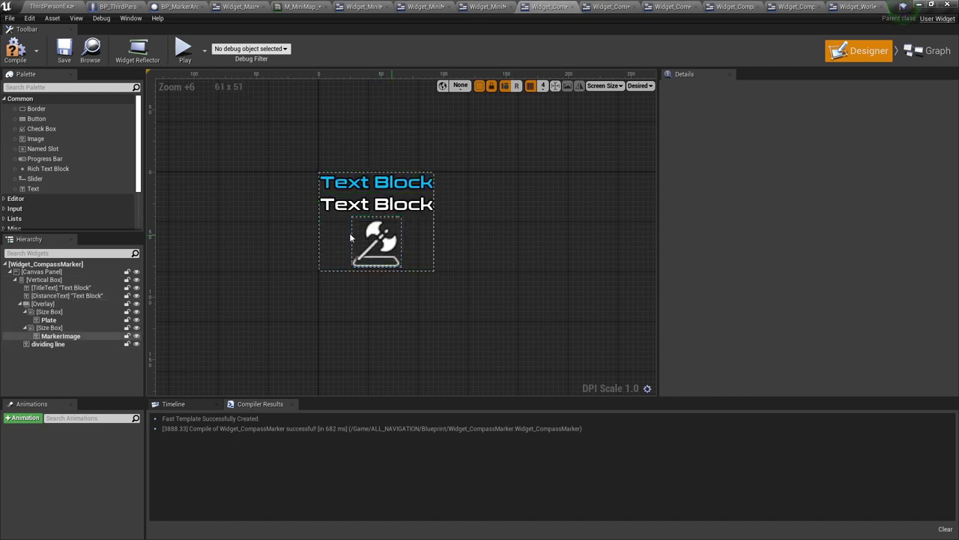
{"action": "left_click", "coordinate": [377, 220]}
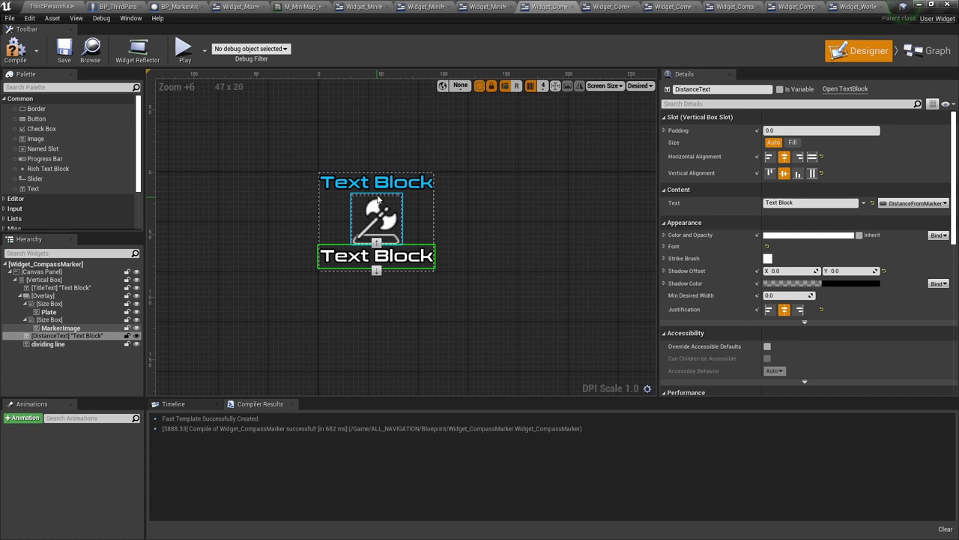
{"action": "left_click", "coordinate": [380, 186]}
{"action": "left_click", "coordinate": [376, 199]}
{"action": "left_click", "coordinate": [577, 166]}
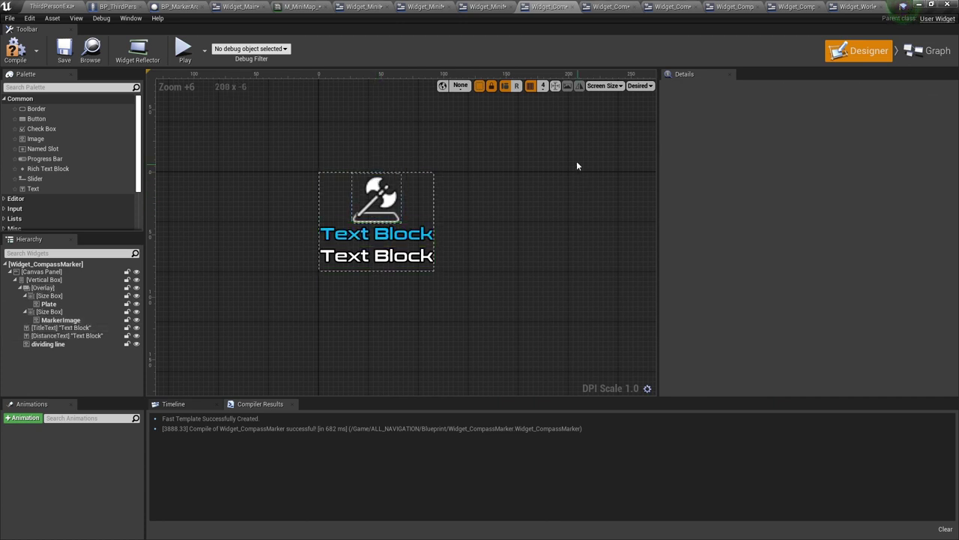
{"action": "left_click", "coordinate": [604, 6]}
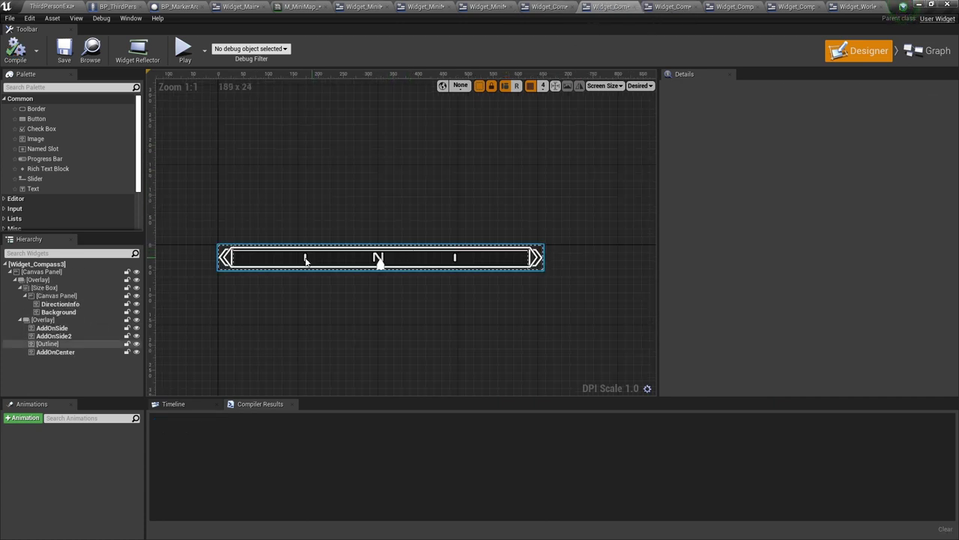
Change AddOnSide's Render Transform angle from 180 to 0.
{"action": "left_click", "coordinate": [52, 328]}
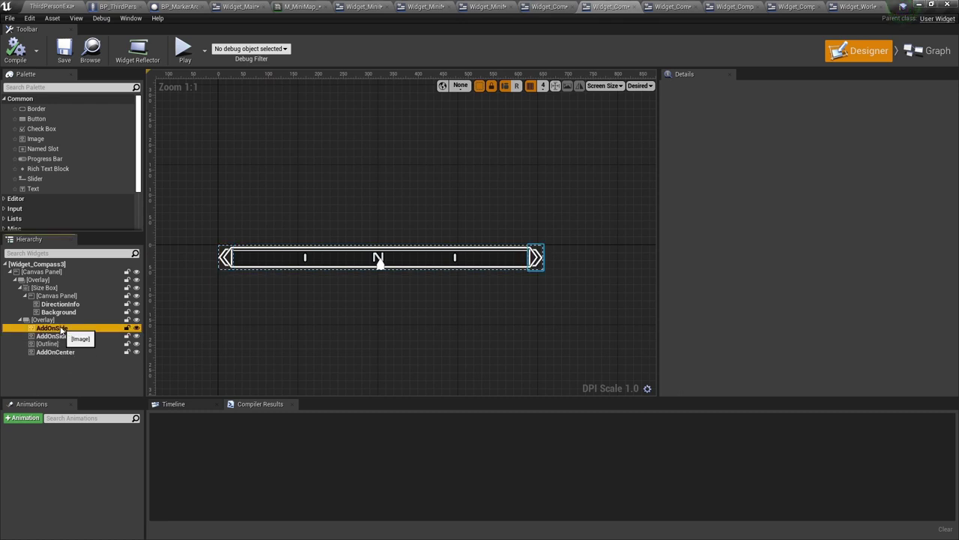
{"action": "scroll", "coordinate": [780, 291], "scroll_direction": "down", "scroll_amount": 2}
{"action": "scroll", "coordinate": [760, 328], "scroll_direction": "down", "scroll_amount": 3}
{"action": "scroll", "coordinate": [750, 326], "scroll_direction": "down", "scroll_amount": 2}
{"action": "scroll", "coordinate": [727, 326], "scroll_direction": "down", "scroll_amount": 1}
{"action": "scroll", "coordinate": [697, 292], "scroll_direction": "up", "scroll_amount": 2}
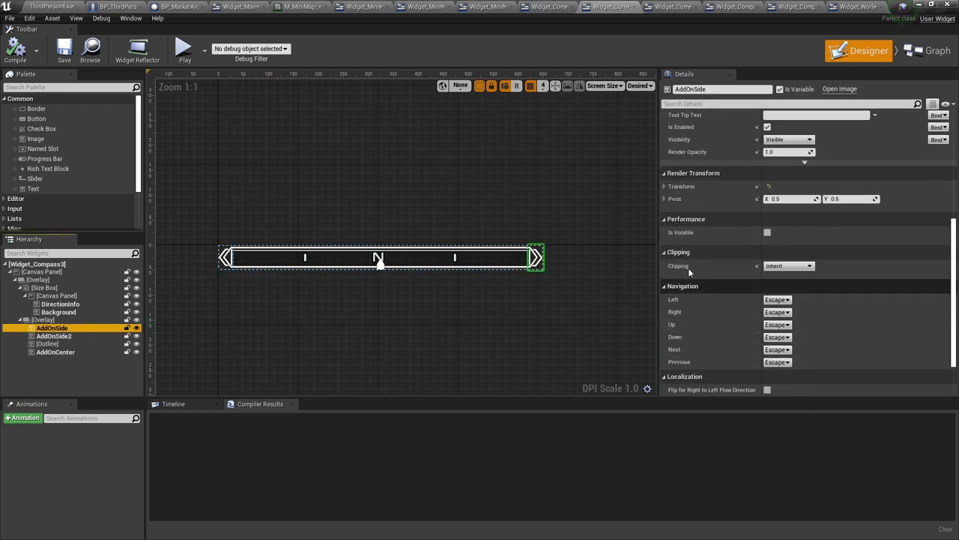
{"action": "scroll", "coordinate": [678, 240], "scroll_direction": "up", "scroll_amount": 1}
{"action": "left_click", "coordinate": [663, 201]}
{"action": "left_click", "coordinate": [788, 252]}
{"action": "type", "text": "0"}
{"action": "key", "text": "Return"}
Set AddOnSide2's Render Transform angle to 0 as well.
{"action": "left_click", "coordinate": [52, 336]}
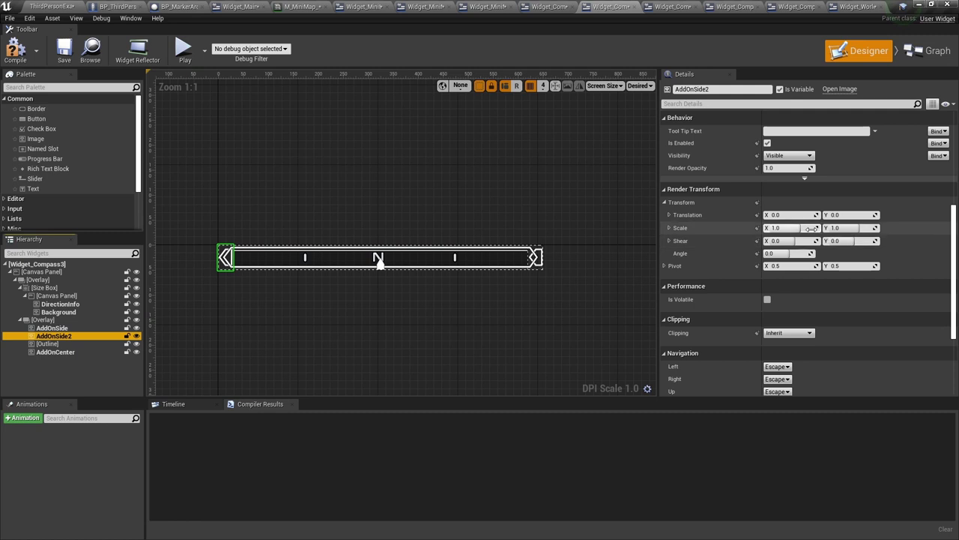
{"action": "left_click", "coordinate": [783, 253]}
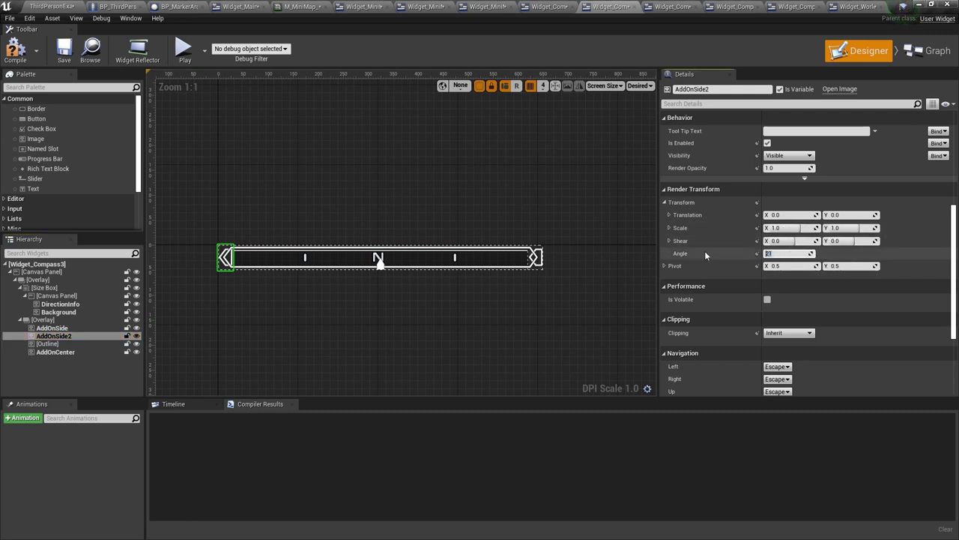
{"action": "type", "text": "180"}
{"action": "key", "text": "Return"}
{"action": "left_click", "coordinate": [458, 211]}
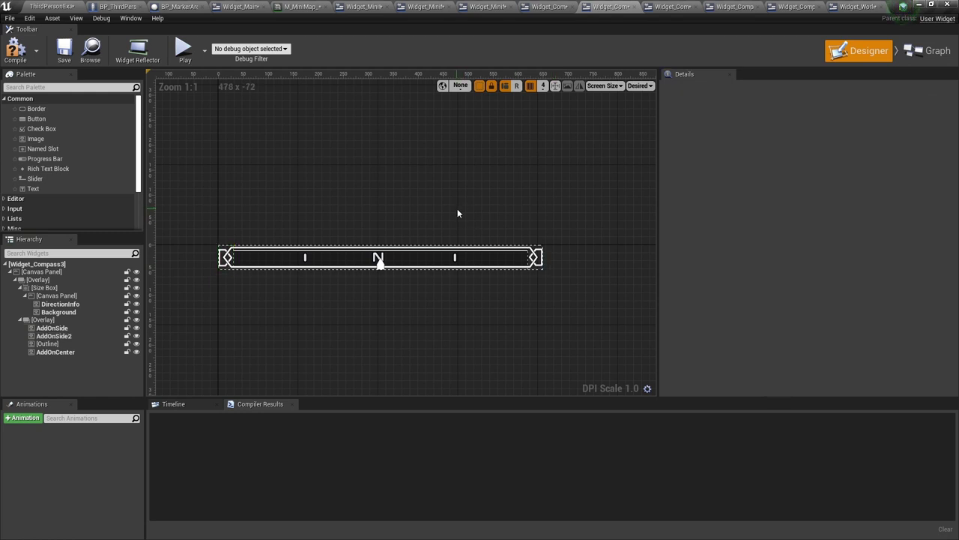
Hide and reshow AddOnSide, AddOnSide2, AddOnCenter and Outline to check the compass bar.
{"action": "left_click", "coordinate": [378, 260]}
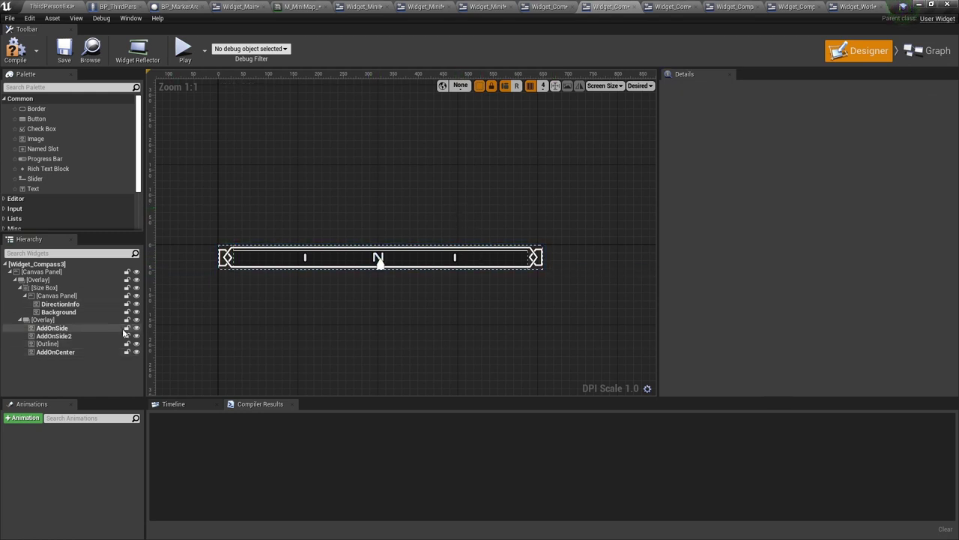
{"action": "left_click", "coordinate": [136, 327]}
{"action": "left_click", "coordinate": [137, 336]}
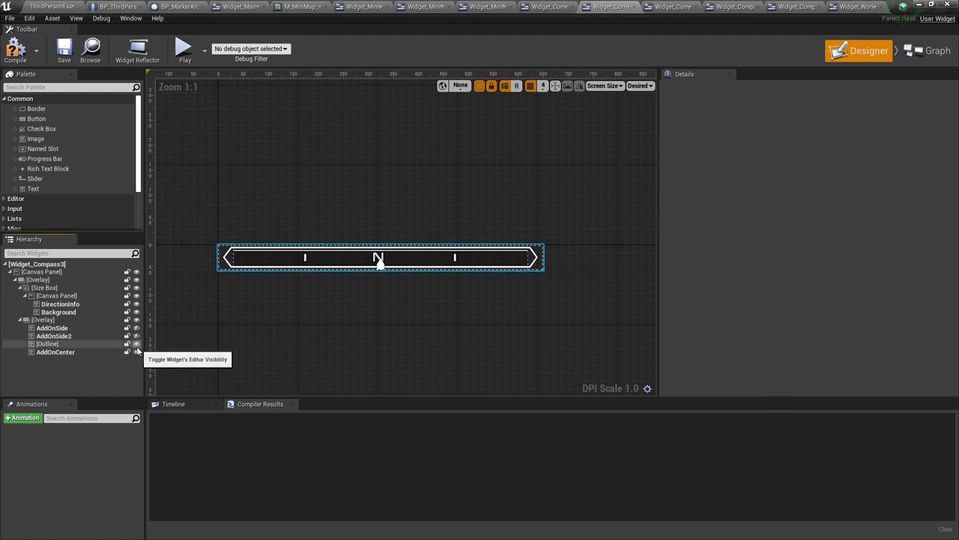
{"action": "left_click", "coordinate": [137, 352]}
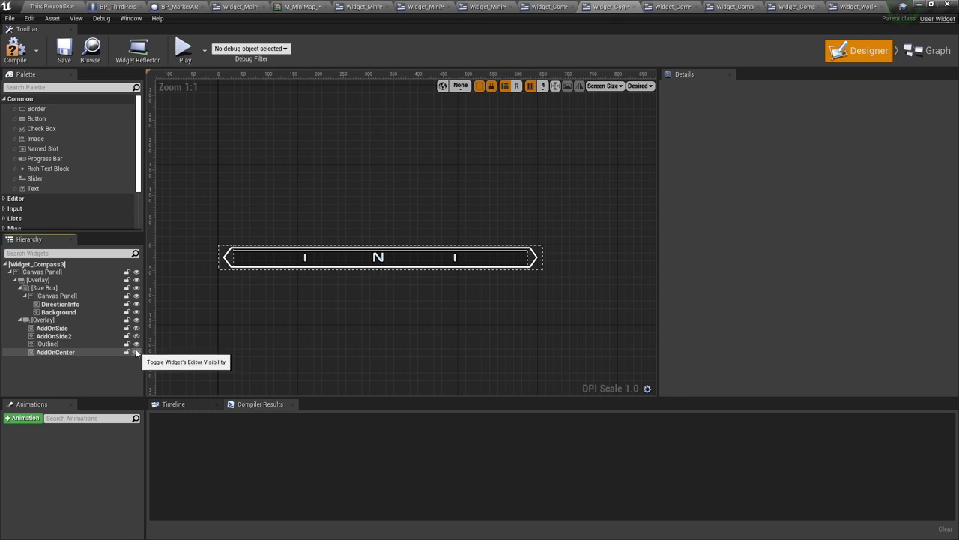
{"action": "left_click", "coordinate": [136, 344]}
{"action": "left_click", "coordinate": [137, 344]}
{"action": "left_click", "coordinate": [136, 344]}
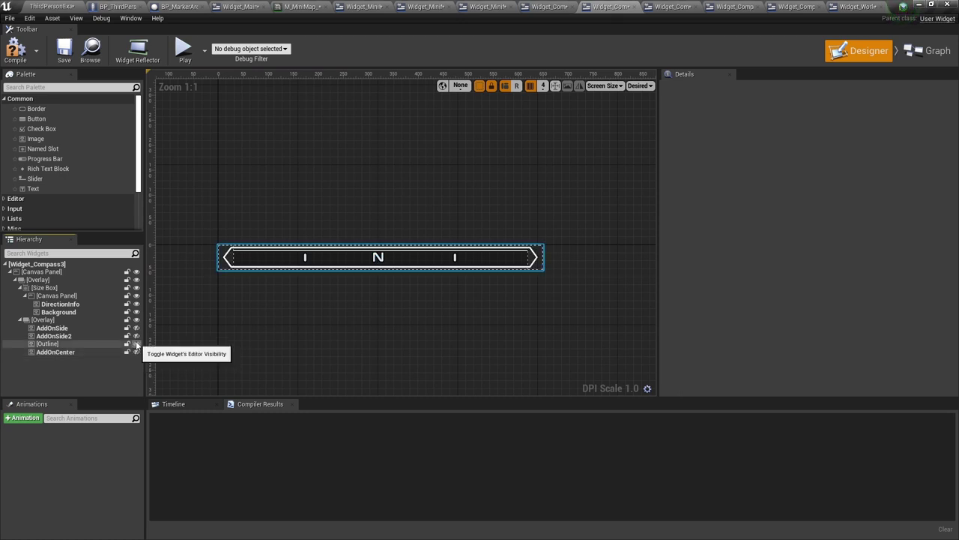
{"action": "left_click", "coordinate": [137, 352]}
{"action": "left_click", "coordinate": [136, 353]}
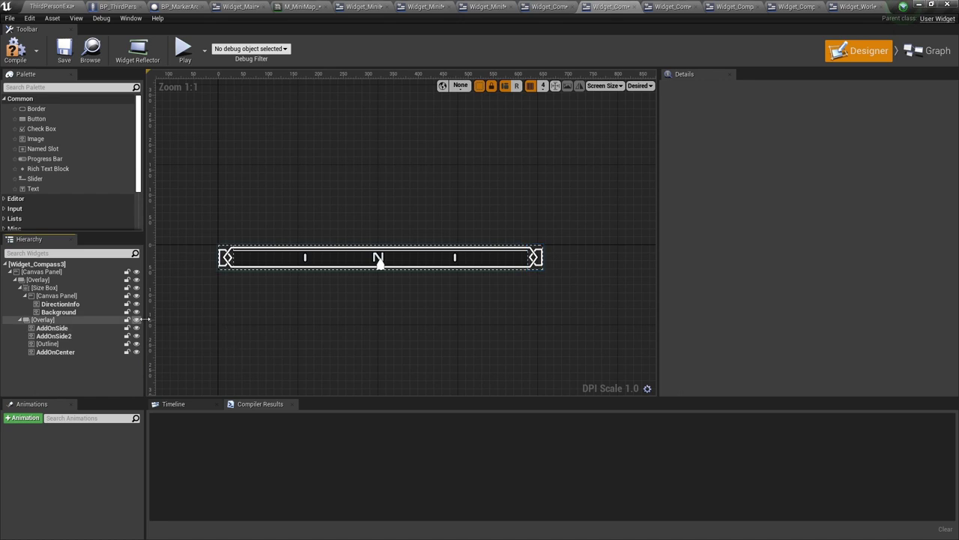
Bring up the Widget_Compass design and zoom its canvas.
{"action": "left_click", "coordinate": [673, 7]}
{"action": "scroll", "coordinate": [344, 230], "scroll_direction": "up", "scroll_amount": 1}
{"action": "scroll", "coordinate": [411, 228], "scroll_direction": "up", "scroll_amount": 1}
{"action": "left_click", "coordinate": [452, 274]}
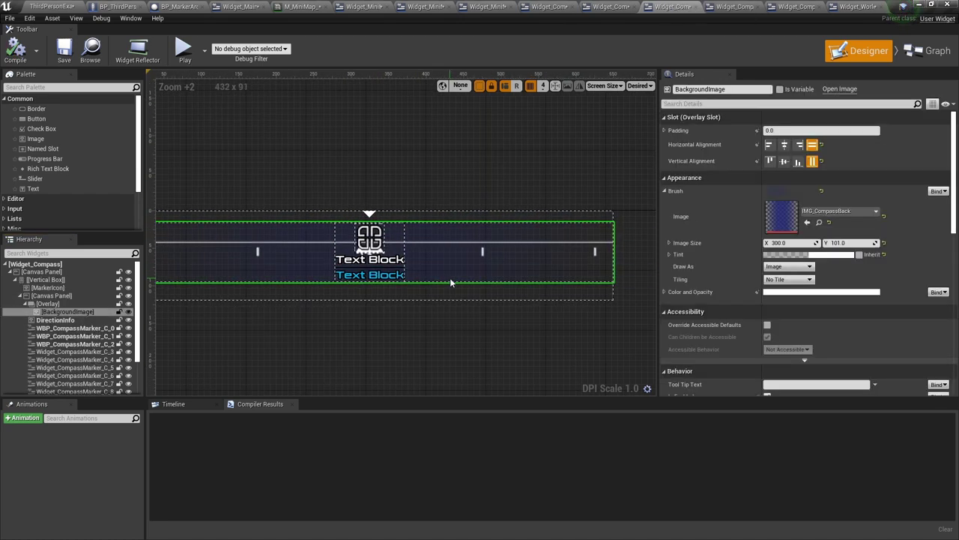
{"action": "left_click", "coordinate": [837, 214]}
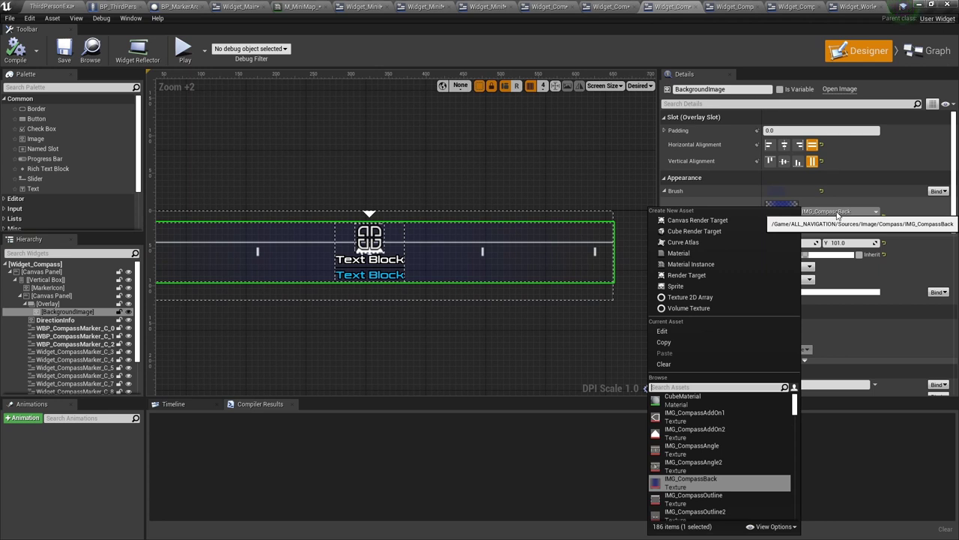
{"action": "left_click", "coordinate": [838, 216]}
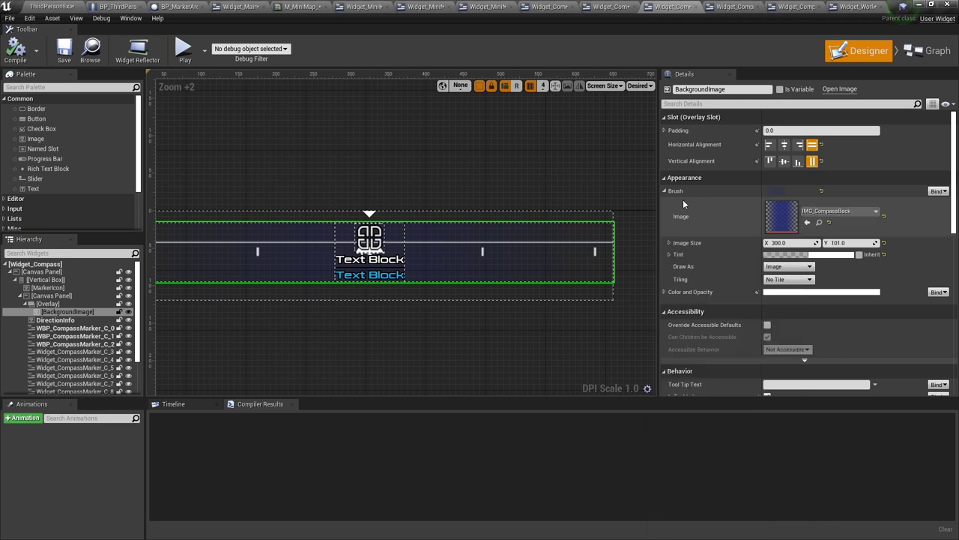
{"action": "left_click", "coordinate": [417, 217]}
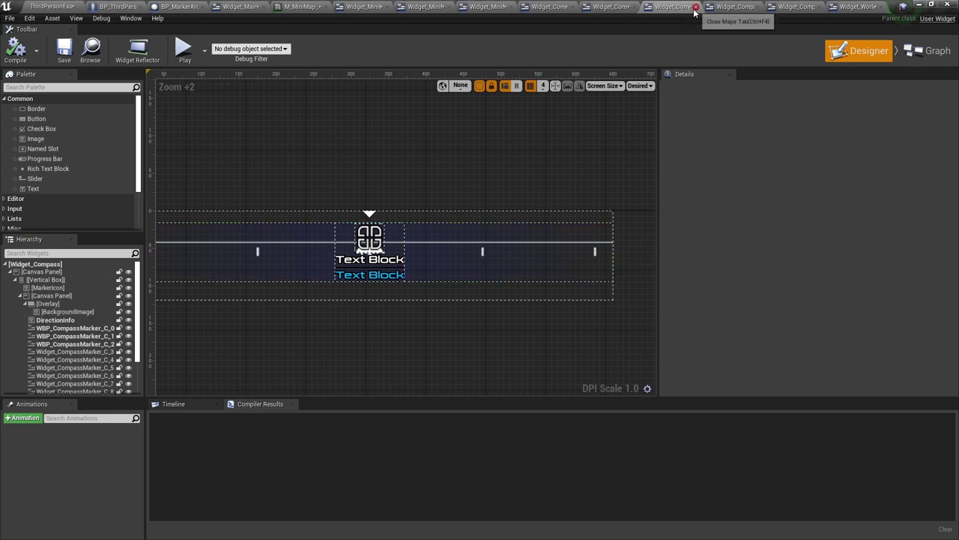
Delete the three minimap widgets (Widget_MiniMap2, 3 and 6) from Widget_WorldMap.
{"action": "left_click", "coordinate": [727, 10]}
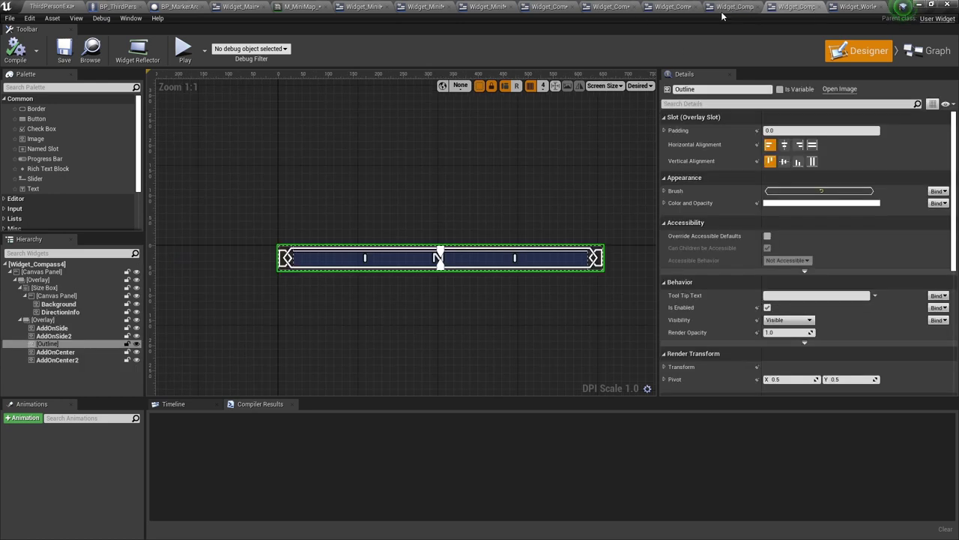
{"action": "right_click_drag", "start_coordinate": [511, 204], "coordinate": [484, 160]}
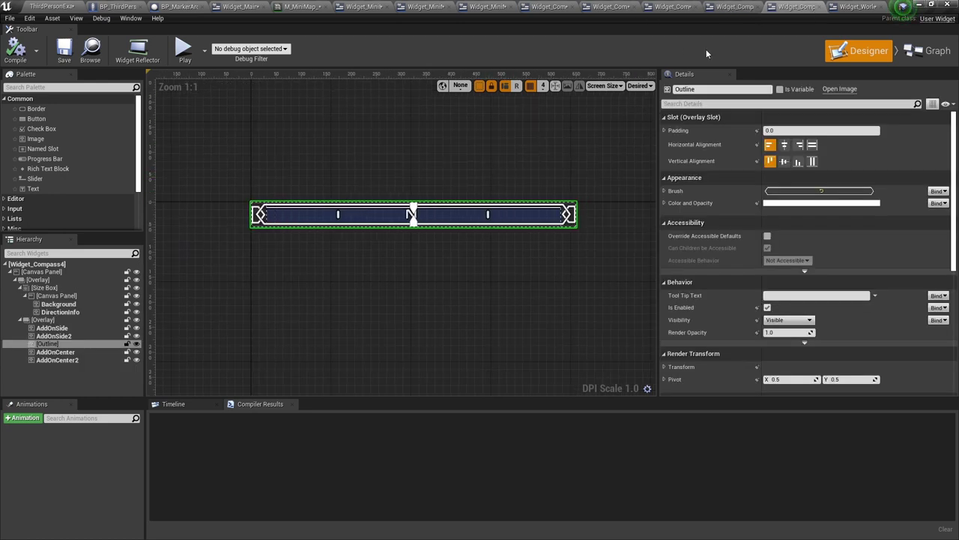
{"action": "left_click", "coordinate": [858, 8]}
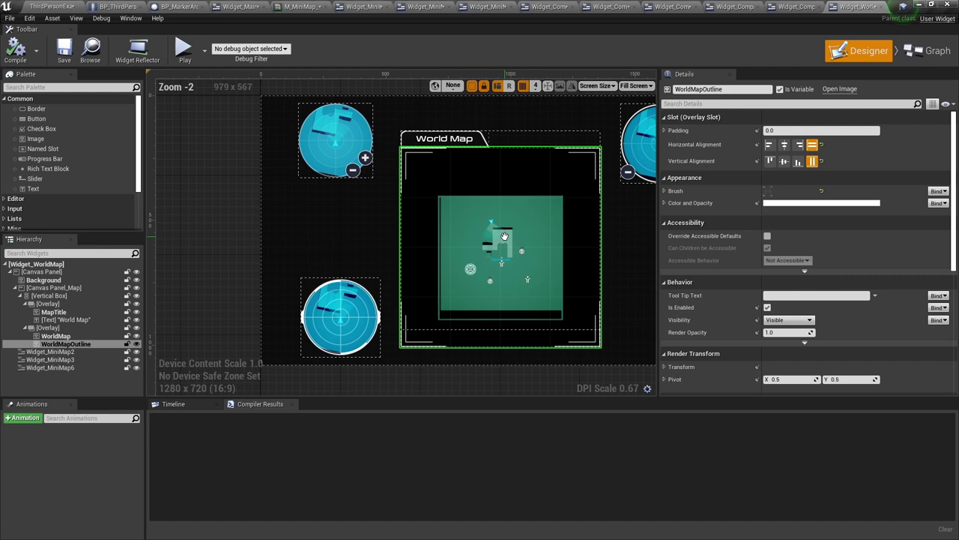
{"action": "right_click_drag", "start_coordinate": [455, 291], "coordinate": [388, 293]}
{"action": "left_click", "coordinate": [267, 146]}
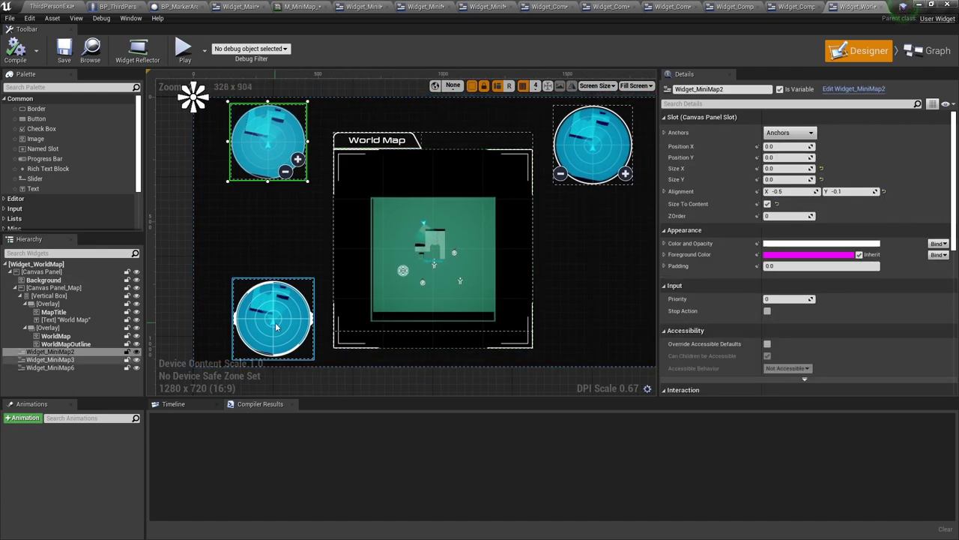
{"action": "key", "text": "Delete"}
{"action": "left_click", "coordinate": [285, 349]}
{"action": "key", "text": "Delete"}
{"action": "left_click", "coordinate": [589, 154]}
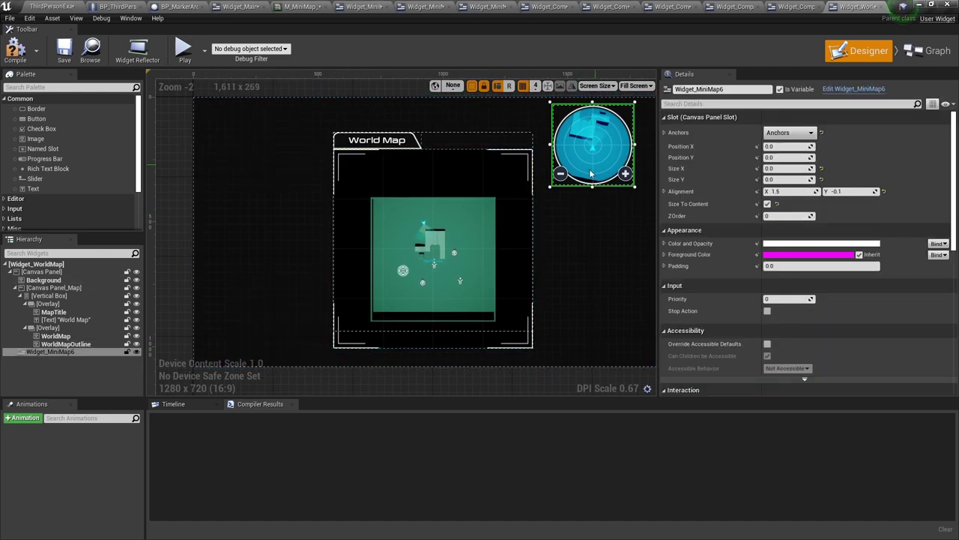
{"action": "key", "text": "Delete"}
Hide the MapTitle banner and its World Map text, then return to the level editor.
{"action": "left_click", "coordinate": [416, 145]}
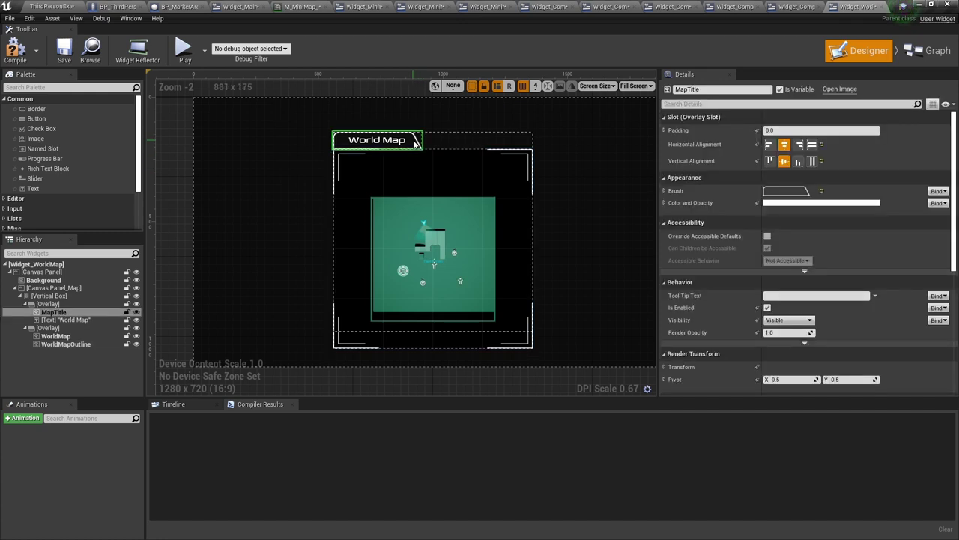
{"action": "left_click", "coordinate": [136, 313]}
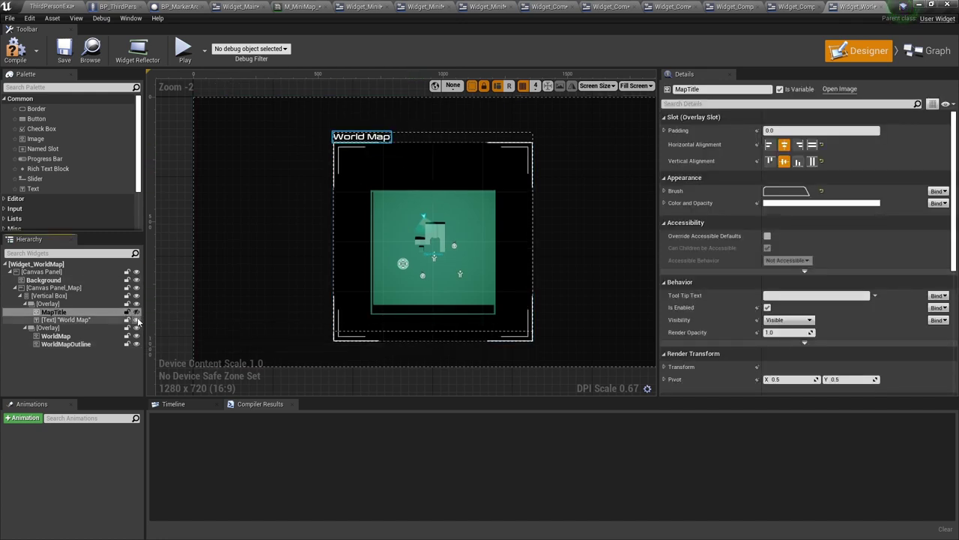
{"action": "left_click", "coordinate": [137, 320]}
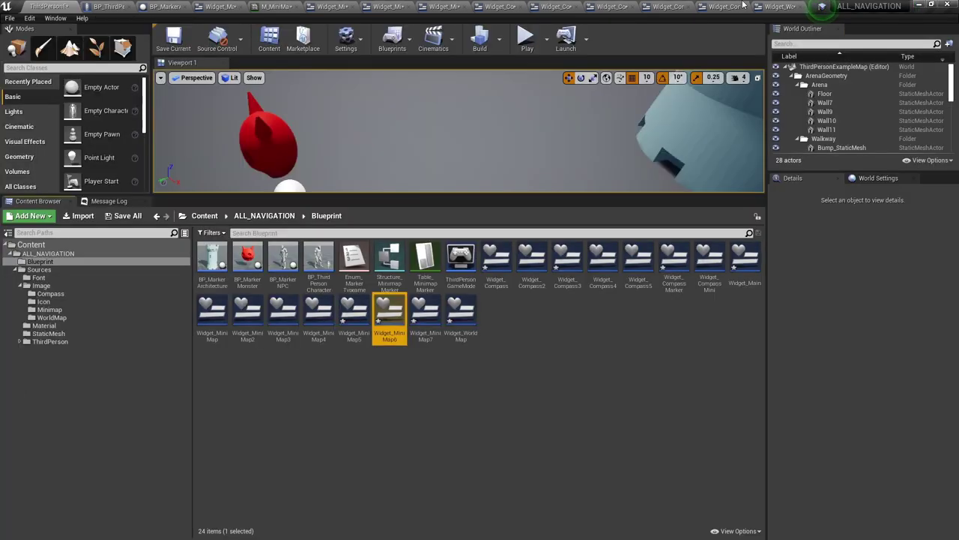
{"action": "left_click", "coordinate": [742, 5]}
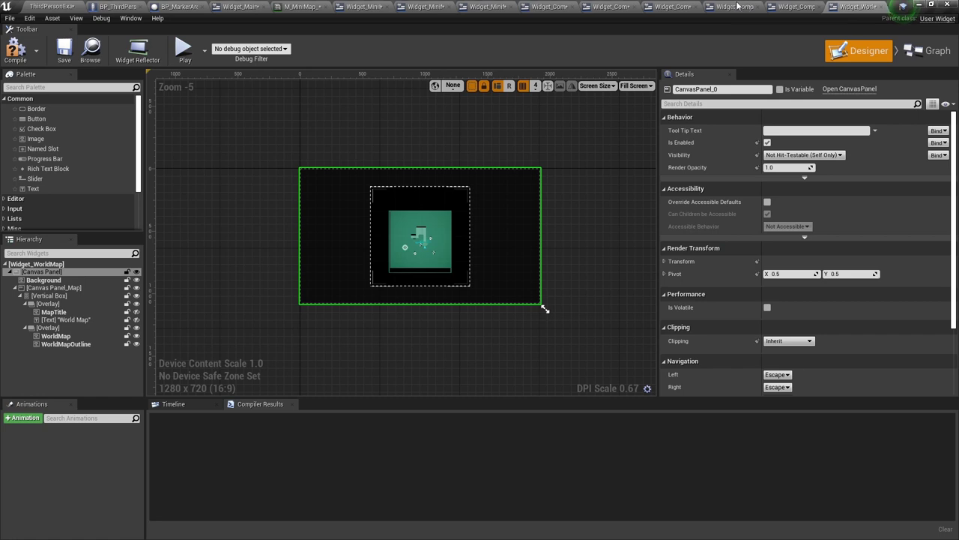
{"action": "left_click", "coordinate": [82, 5]}
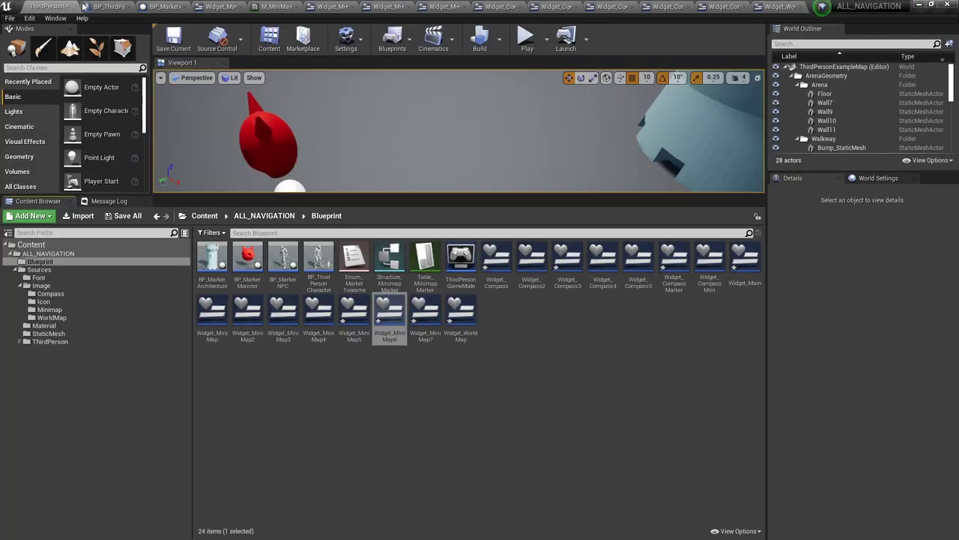
Lower M_WorldMap_Inst's Density to 1.210853, adjust its Radius, and save the instance.
{"action": "left_click", "coordinate": [45, 326]}
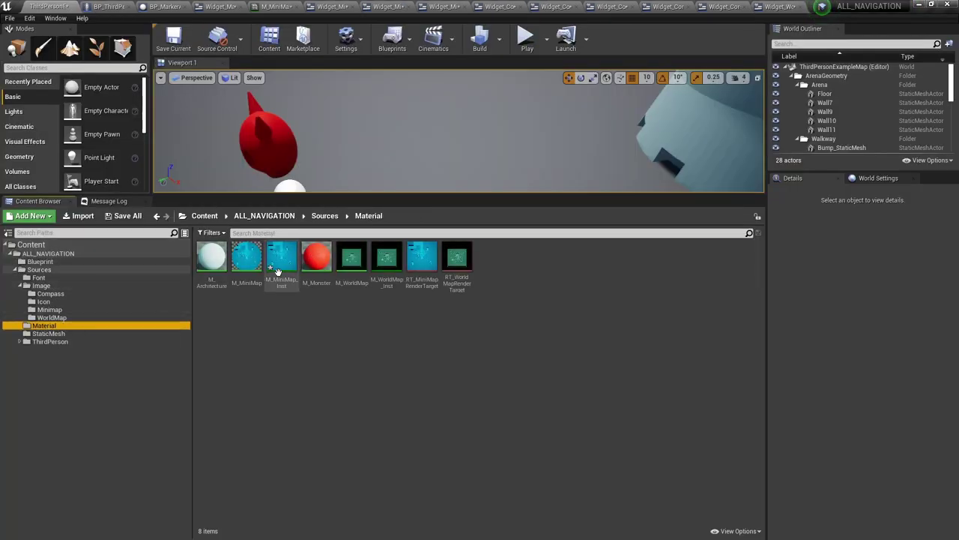
{"action": "double_click", "coordinate": [391, 270]}
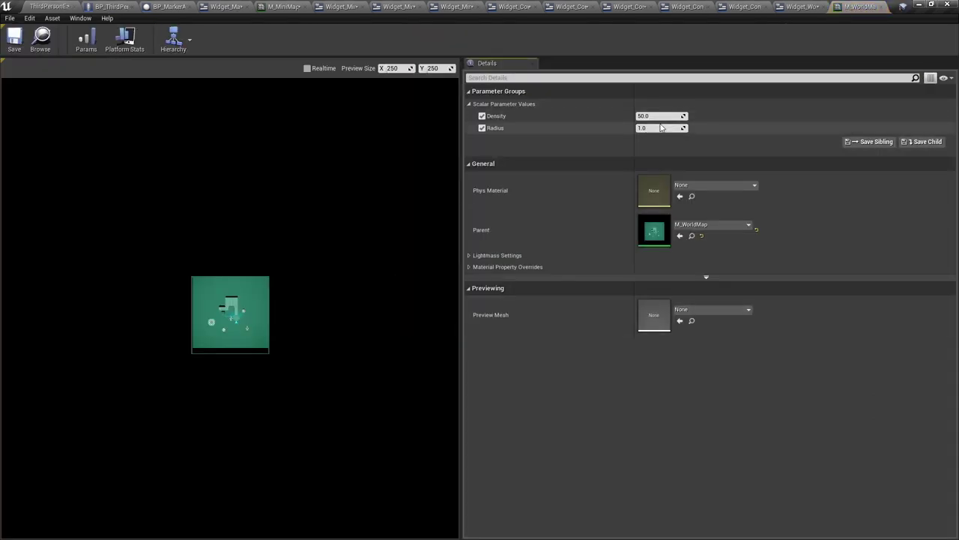
{"action": "mouse_move", "coordinate": [660, 116]}
{"action": "left_mouse_down"}
{"action": "mouse_move", "coordinate": [633, 128]}
{"action": "mouse_move", "coordinate": [649, 127]}
{"action": "left_mouse_up"}
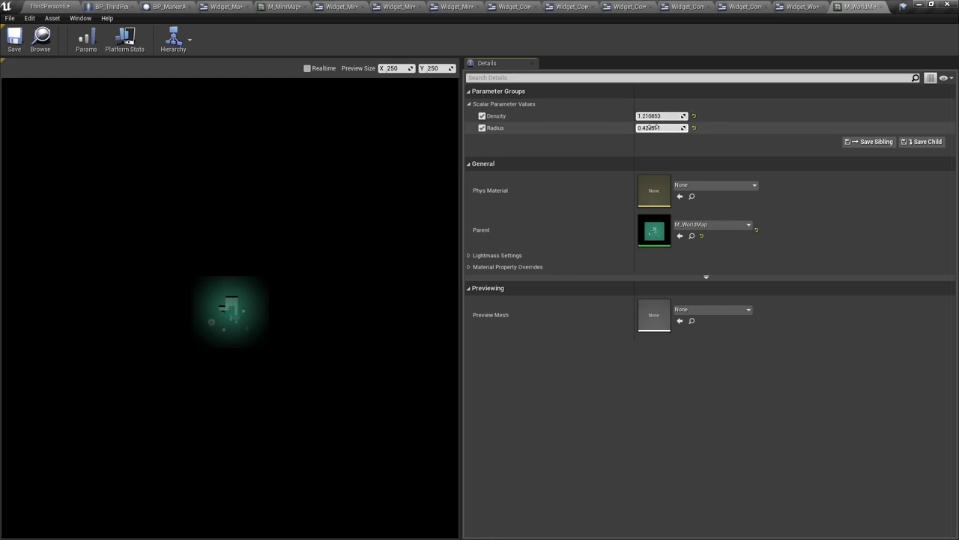
{"action": "left_click", "coordinate": [15, 38]}
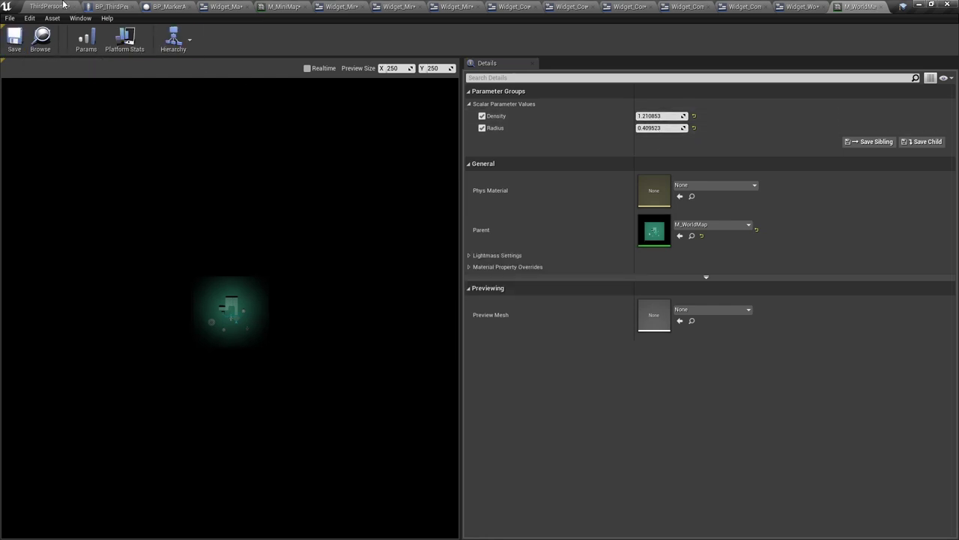
{"action": "left_click", "coordinate": [796, 7]}
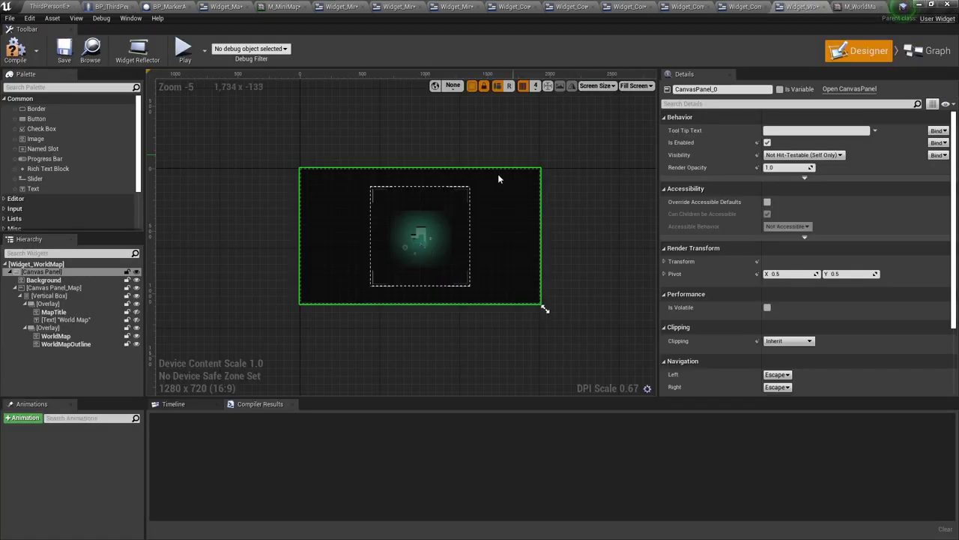
Play standalone, press M to view the faded circular world map, then exit the preview.
{"action": "scroll", "coordinate": [414, 258], "scroll_direction": "up", "scroll_amount": 3}
{"action": "scroll", "coordinate": [415, 258], "scroll_direction": "up", "scroll_amount": 4}
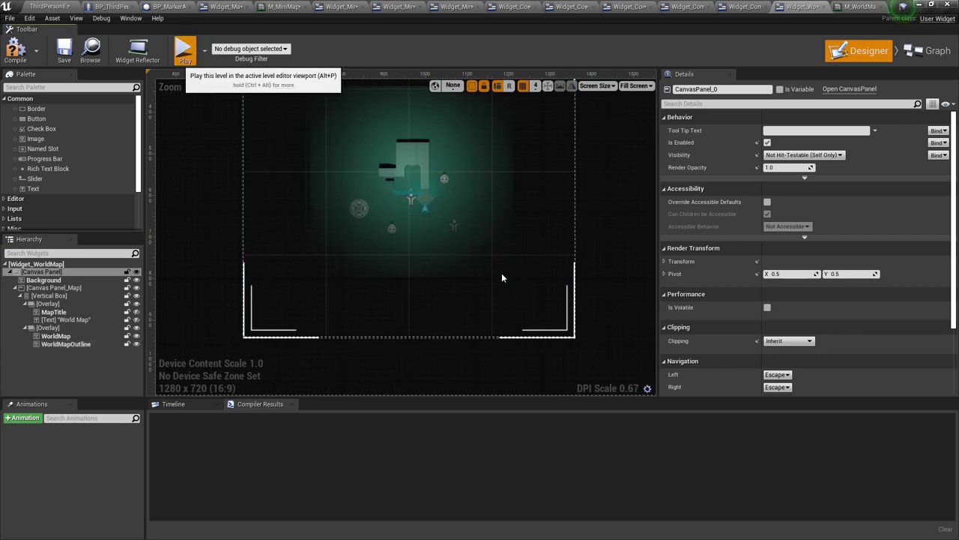
{"action": "left_click", "coordinate": [184, 51]}
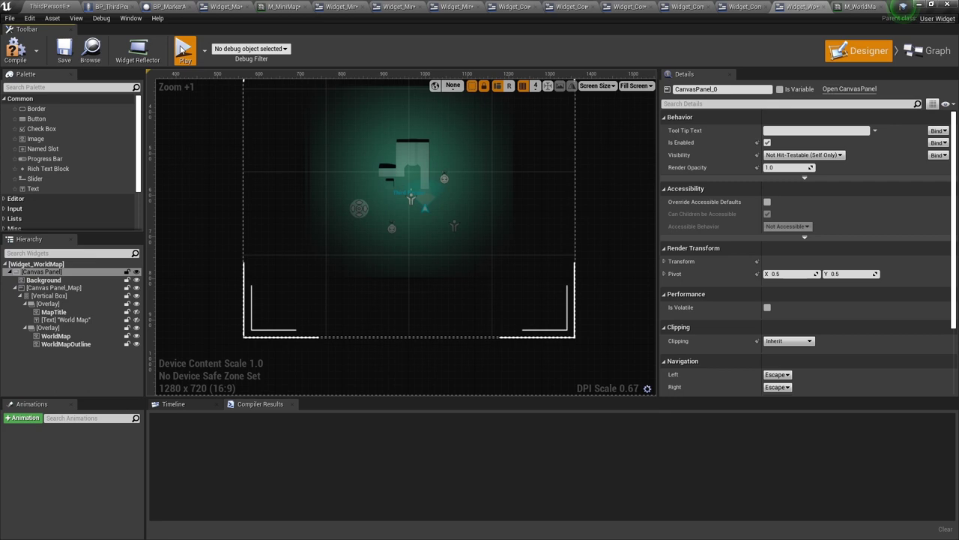
{"action": "key", "text": "m"}
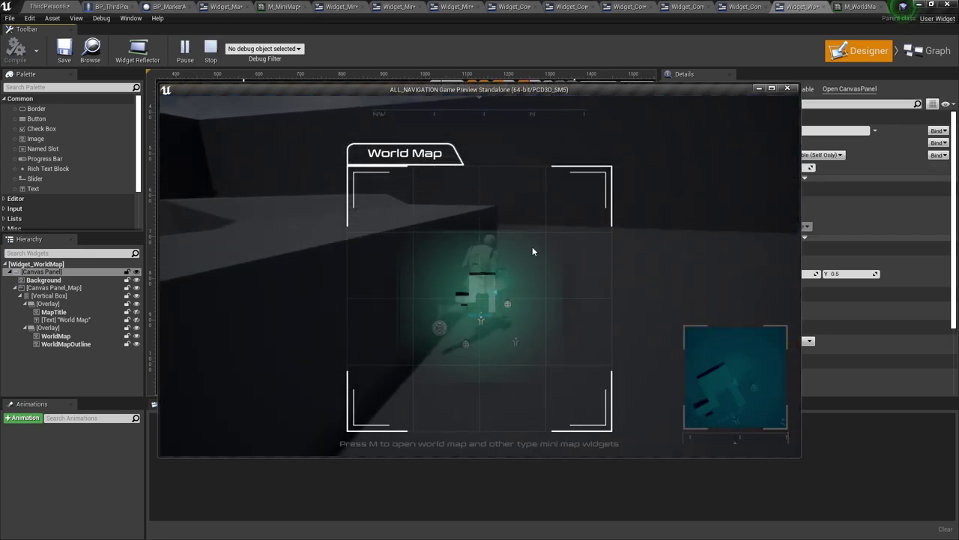
{"action": "key", "text": "Escape"}
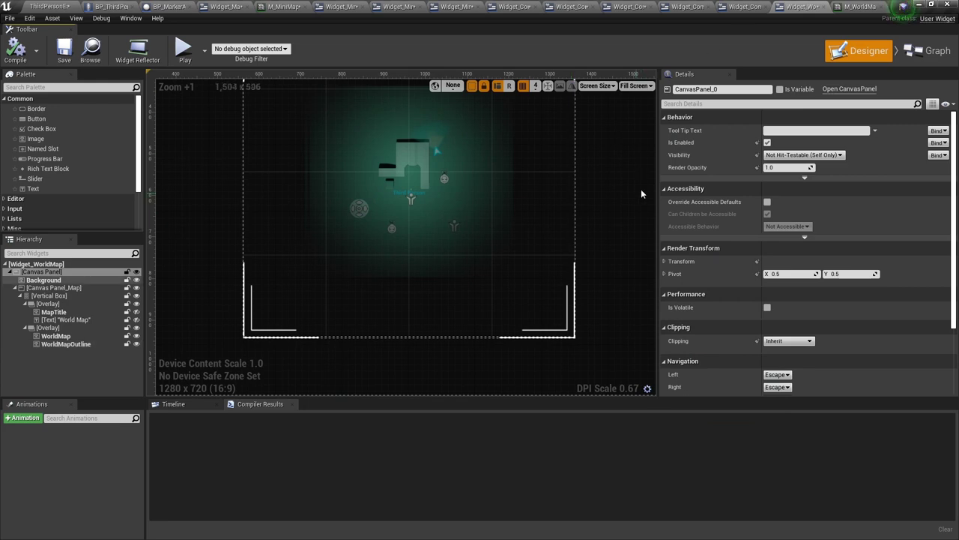
{"action": "left_click", "coordinate": [854, 5]}
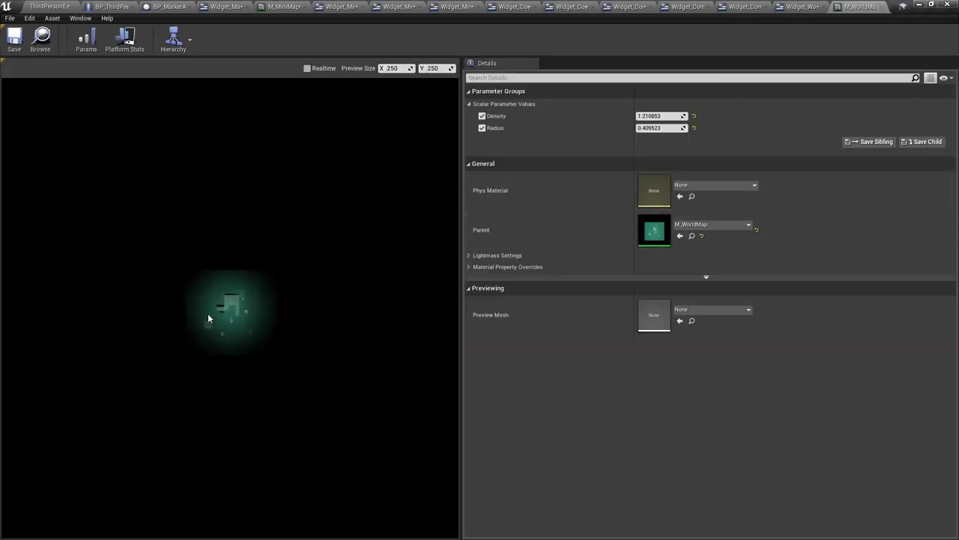
Raise the world map material's Density to 3.154021 and shrink Radius to 0.238094.
{"action": "scroll", "coordinate": [207, 318], "scroll_direction": "up", "scroll_amount": 2}
{"action": "scroll", "coordinate": [236, 303], "scroll_direction": "up", "scroll_amount": 2}
{"action": "scroll", "coordinate": [221, 309], "scroll_direction": "up", "scroll_amount": 2}
{"action": "scroll", "coordinate": [218, 325], "scroll_direction": "up", "scroll_amount": 2}
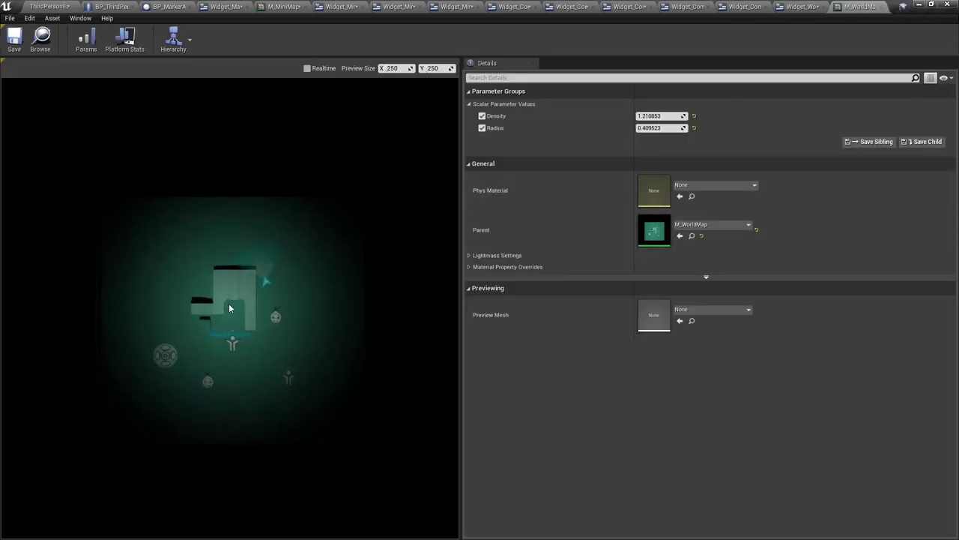
{"action": "scroll", "coordinate": [228, 307], "scroll_direction": "up", "scroll_amount": 2}
{"action": "mouse_move", "coordinate": [660, 116]}
{"action": "left_mouse_down"}
{"action": "mouse_move", "coordinate": [675, 116]}
{"action": "mouse_move", "coordinate": [645, 127]}
{"action": "left_mouse_up"}
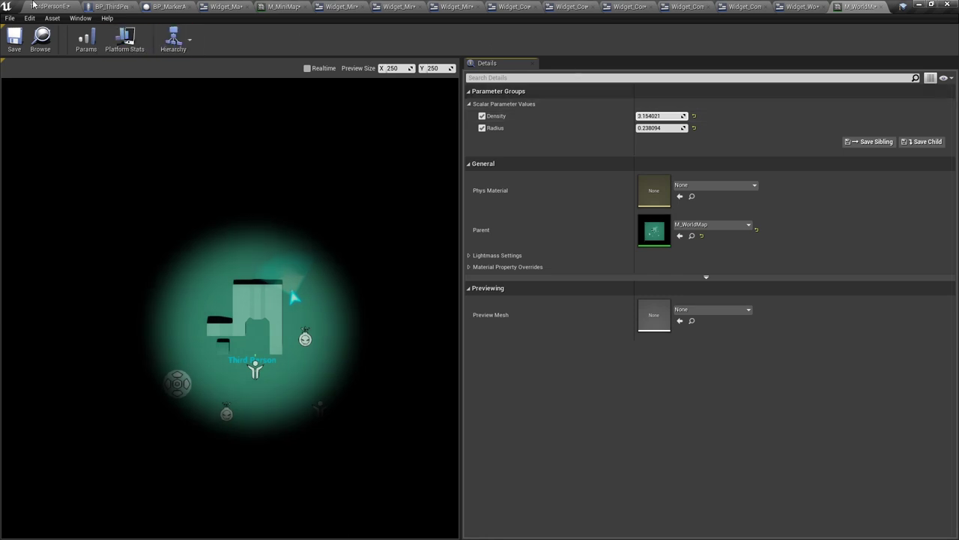
Run a quick in-editor play test of the level, then stop it.
{"action": "left_click", "coordinate": [33, 6]}
{"action": "left_click", "coordinate": [522, 37]}
{"action": "left_click", "coordinate": [579, 38]}
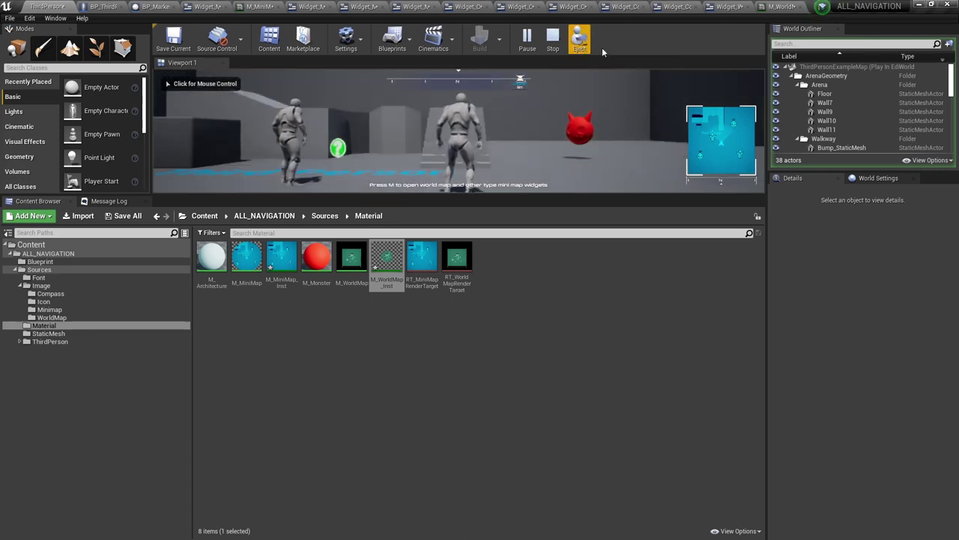
{"action": "key", "text": "Escape"}
{"action": "left_click", "coordinate": [628, 7]}
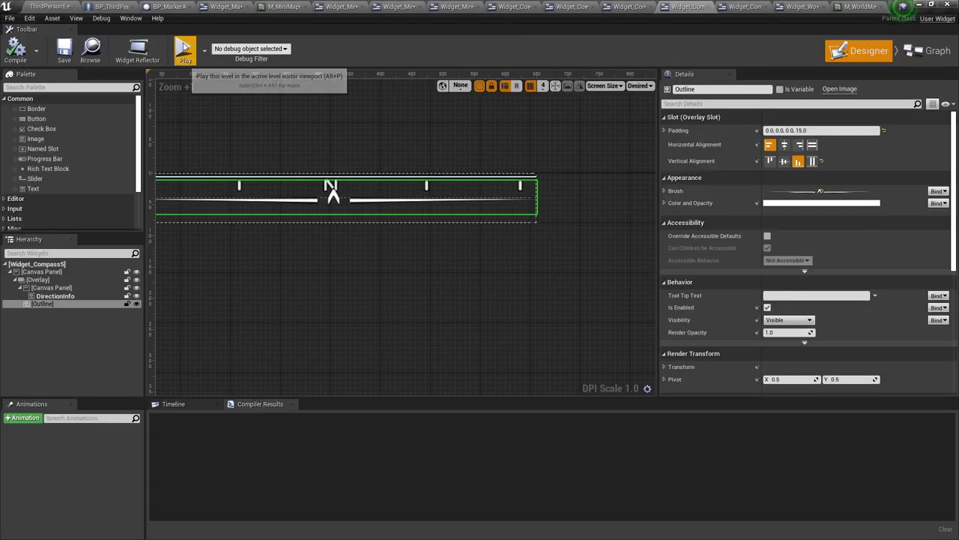
Glance at the world map material instance, then return to the Widget_WorldMap designer.
{"action": "left_click", "coordinate": [802, 6]}
{"action": "left_click", "coordinate": [859, 6]}
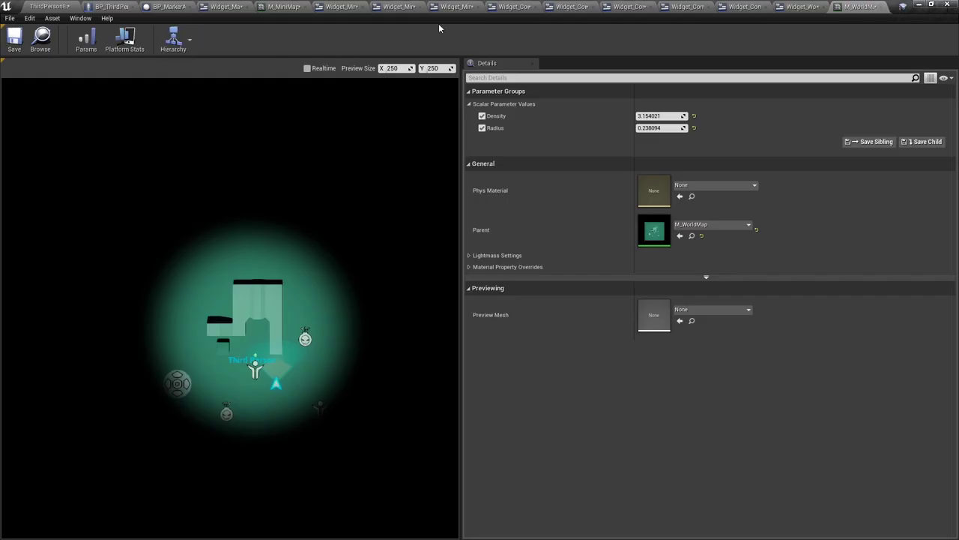
{"action": "left_click", "coordinate": [781, 6]}
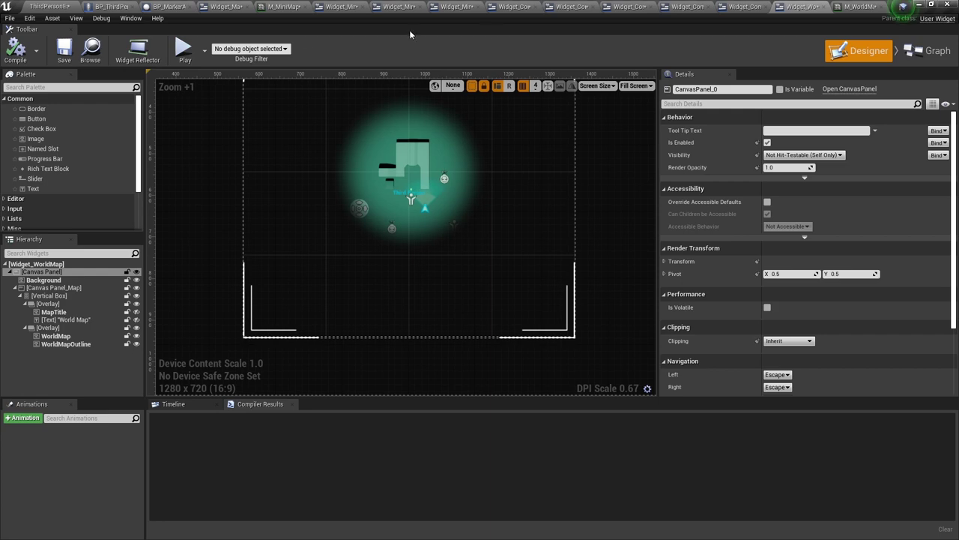
Play-test the world map in a Standalone Game window, walking and turning the camera, then exit.
{"action": "left_click", "coordinate": [185, 51]}
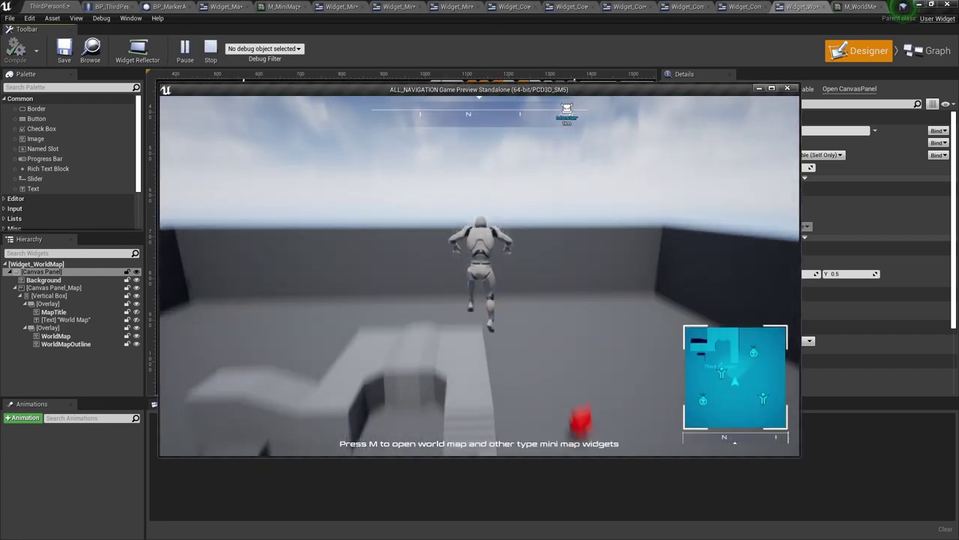
{"action": "key", "text": "w"}
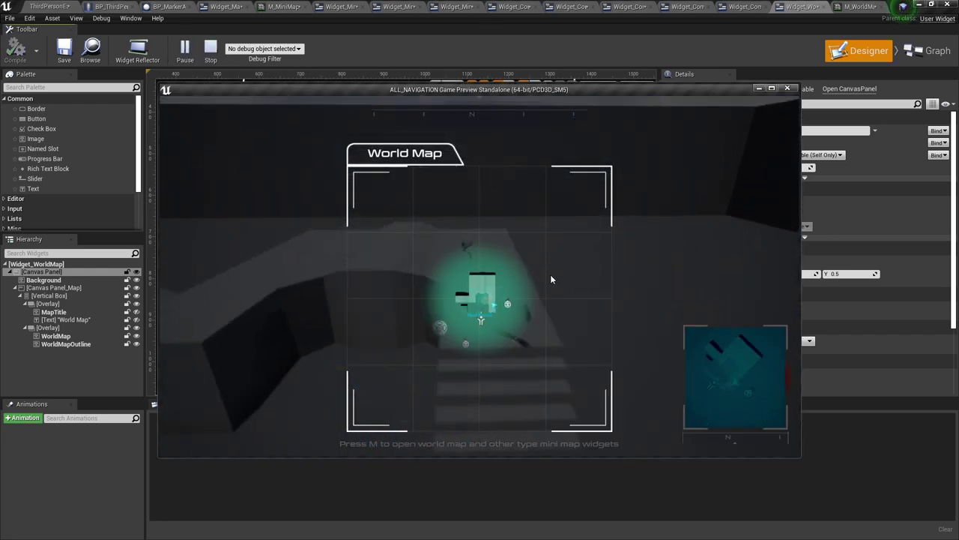
{"action": "key", "text": "w"}
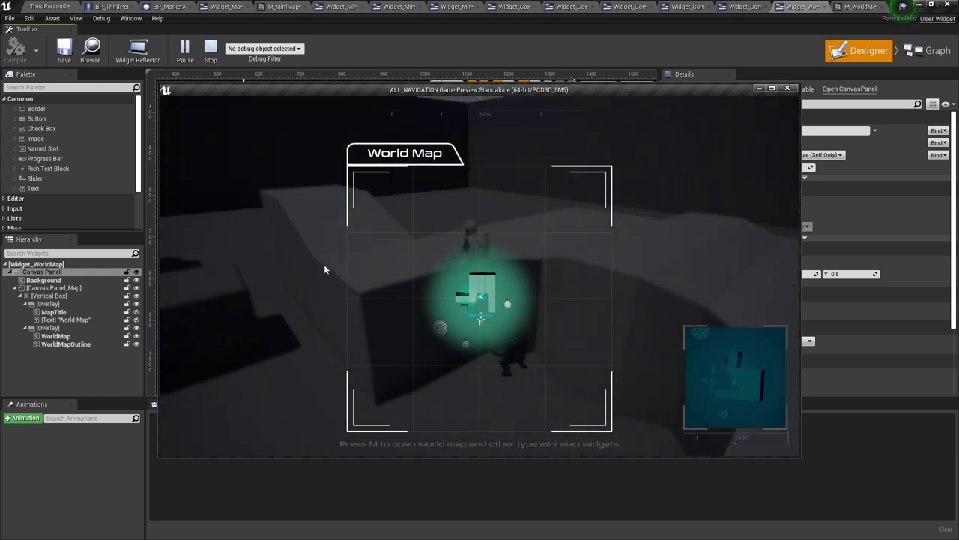
{"action": "left_click_drag", "start_coordinate": [323, 264], "coordinate": [616, 264]}
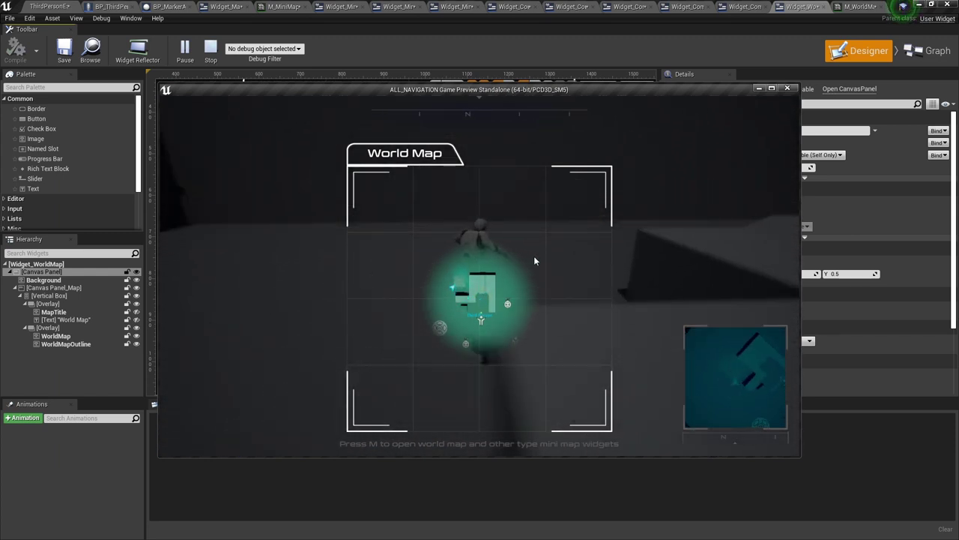
{"action": "key", "text": "Escape"}
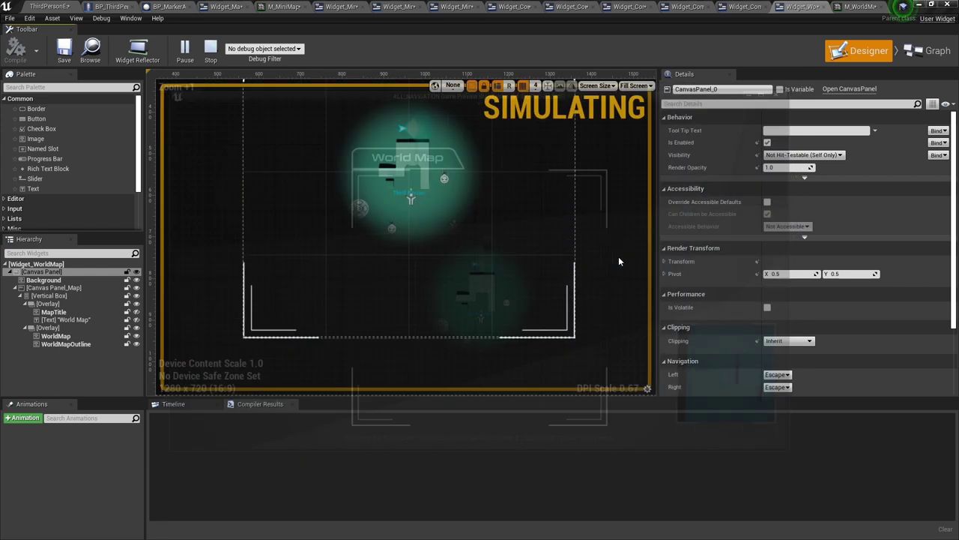
Select the WorldMap image widget and zoom and pan the designer canvas to recentre it.
{"action": "left_click", "coordinate": [88, 339]}
{"action": "scroll", "coordinate": [503, 255], "scroll_direction": "down", "scroll_amount": 1}
{"action": "scroll", "coordinate": [542, 245], "scroll_direction": "down", "scroll_amount": 1}
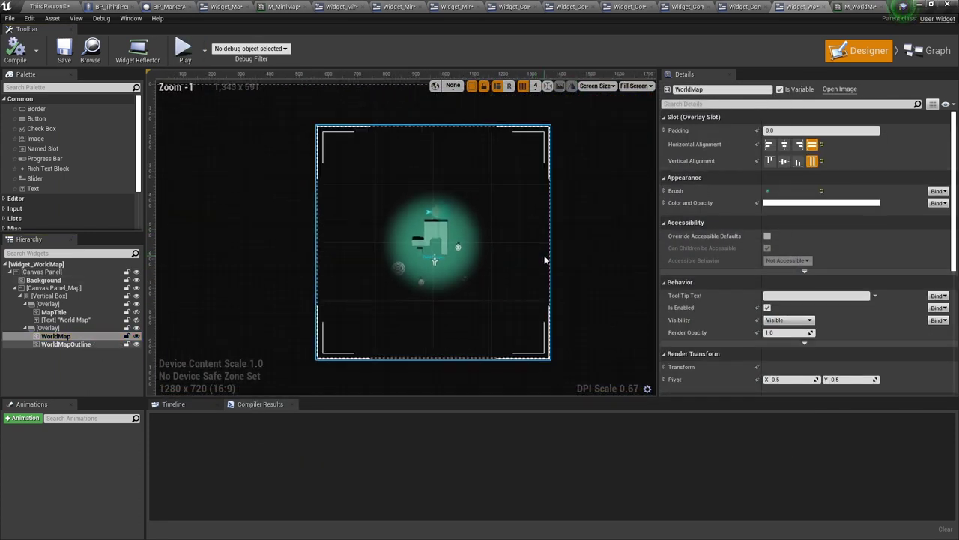
{"action": "right_click_drag", "start_coordinate": [545, 259], "coordinate": [497, 218]}
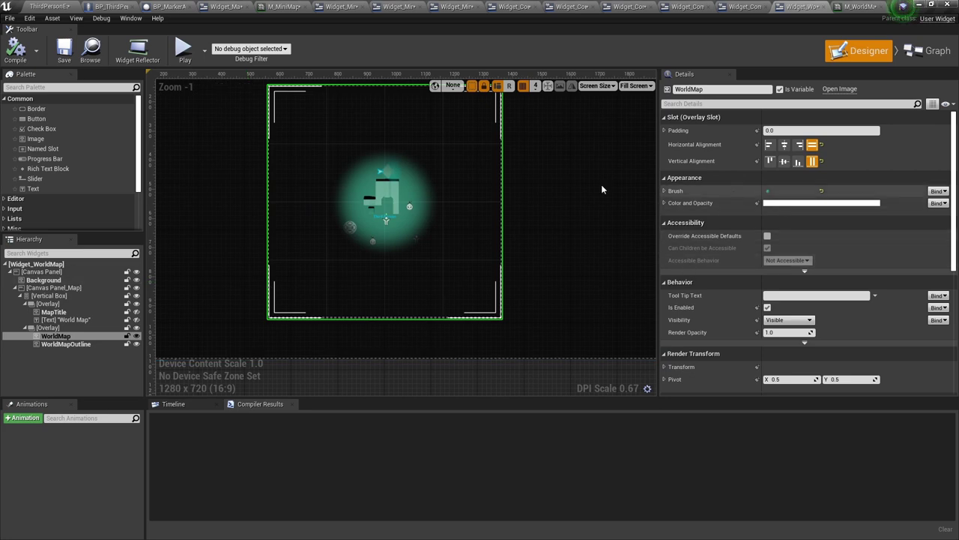
{"action": "scroll", "coordinate": [592, 191], "scroll_direction": "down", "scroll_amount": 1}
{"action": "right_click_drag", "start_coordinate": [556, 206], "coordinate": [530, 248]}
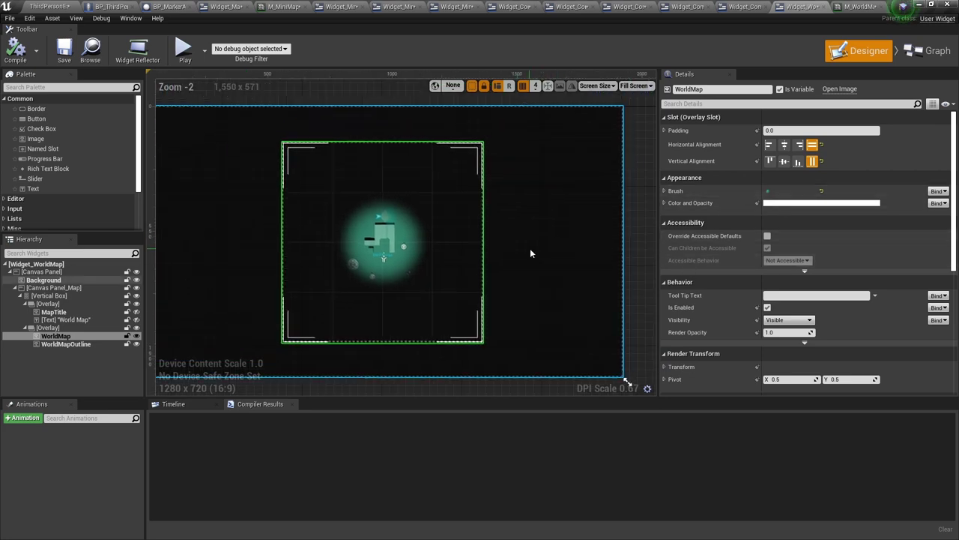
Select the two Overlay containers and then the Canvas Panel_Map in the Hierarchy.
{"action": "left_click", "coordinate": [60, 327]}
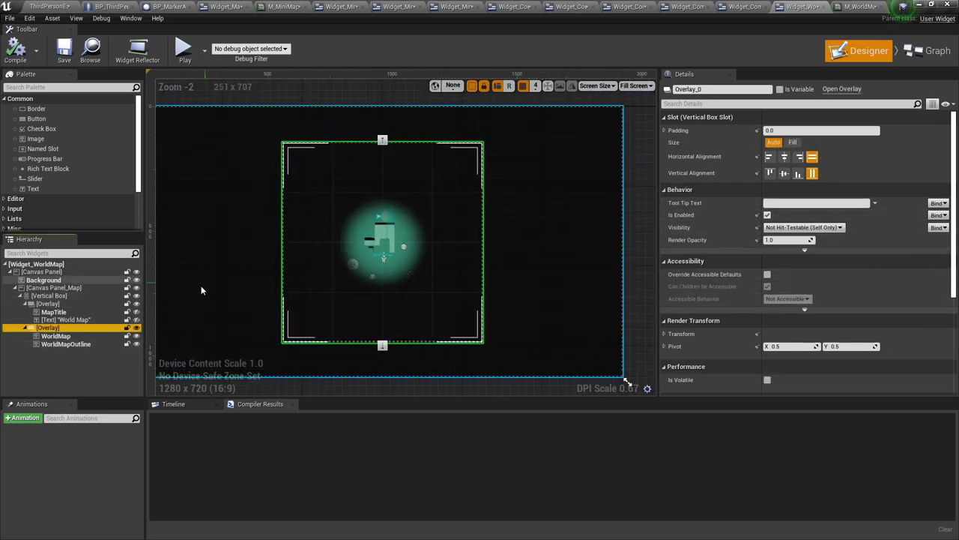
{"action": "left_click", "coordinate": [49, 303]}
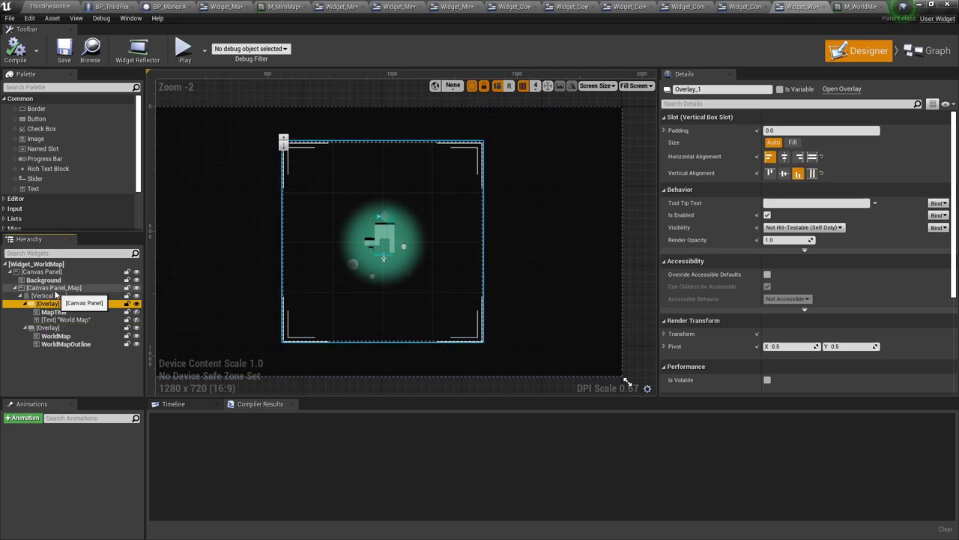
{"action": "left_click", "coordinate": [53, 288]}
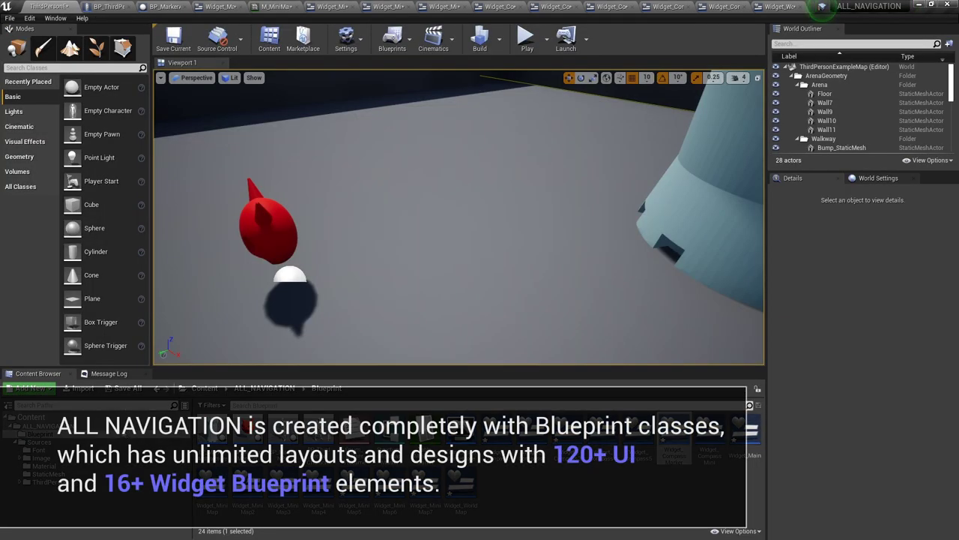
Browse the Font, Sources, Material and Image folders and open the Icon marker images.
{"action": "left_click", "coordinate": [89, 451]}
{"action": "left_click", "coordinate": [82, 442]}
{"action": "left_click", "coordinate": [81, 466]}
{"action": "left_click", "coordinate": [81, 457]}
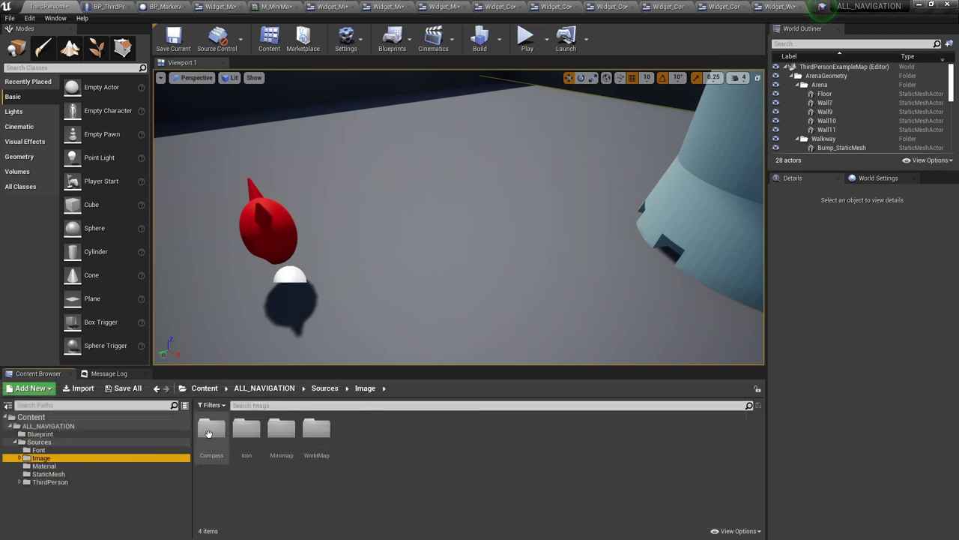
{"action": "double_click", "coordinate": [246, 430]}
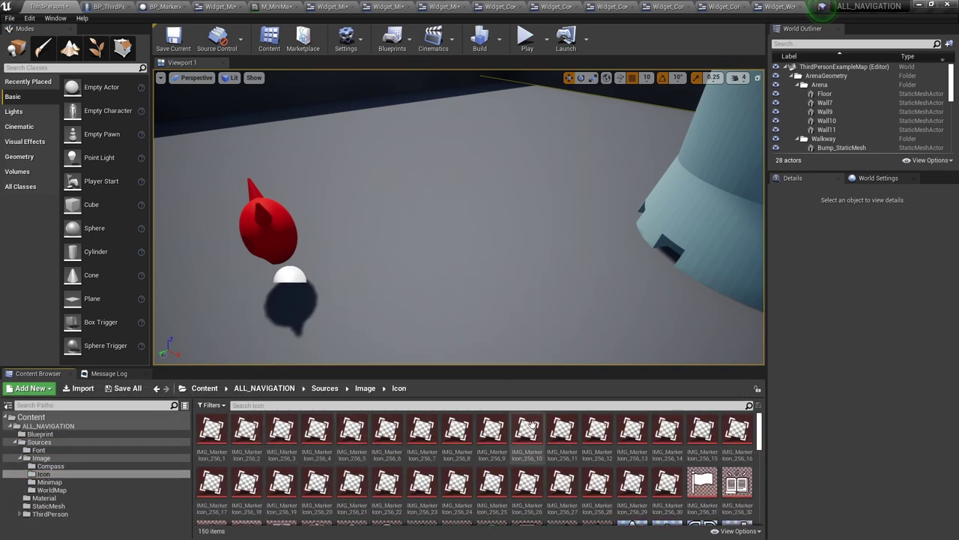
{"action": "left_click_drag", "start_coordinate": [462, 367], "coordinate": [462, 169]}
{"action": "scroll", "coordinate": [647, 370], "scroll_direction": "down", "scroll_amount": 10}
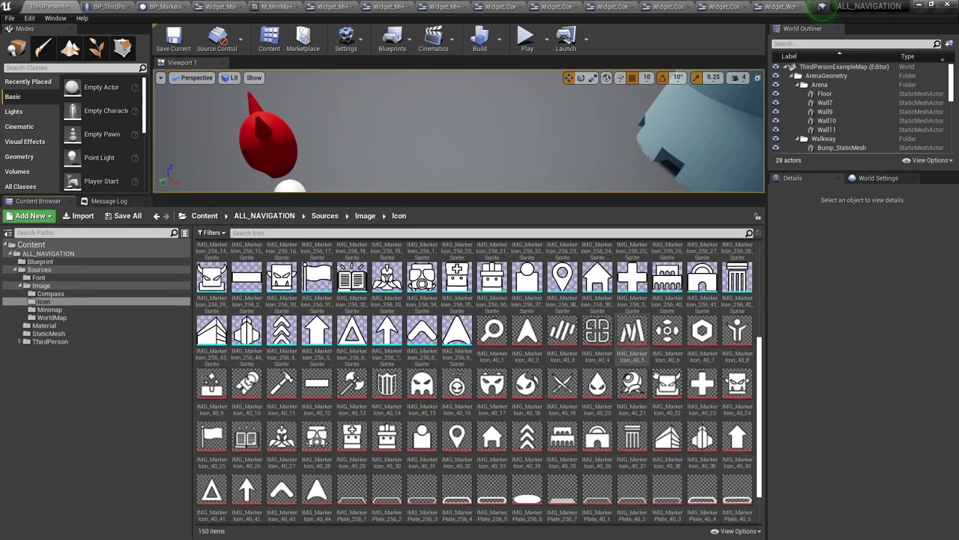
{"action": "scroll", "coordinate": [646, 370], "scroll_direction": "up", "scroll_amount": 3}
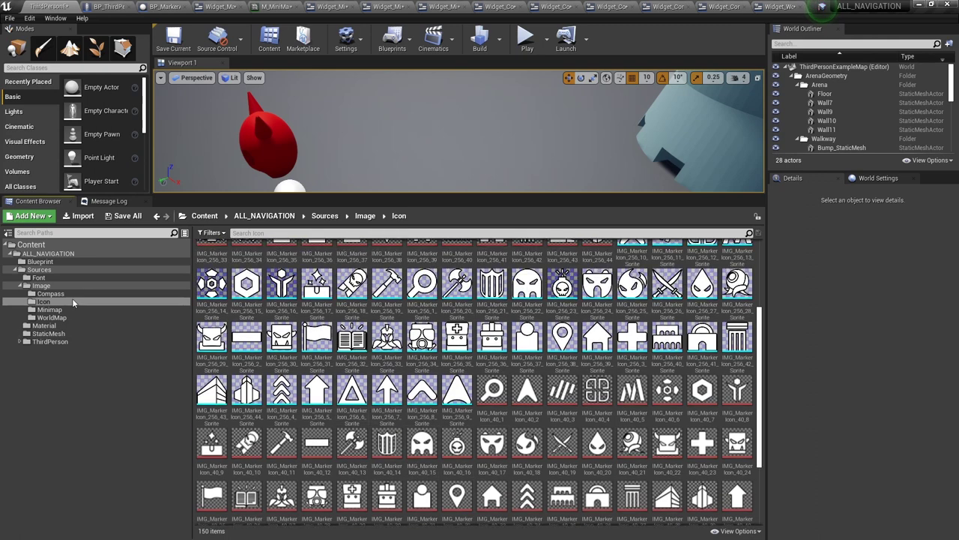
View the Compass, Minimap and WorldMap images, ending on the Blueprint folder's 24 assets.
{"action": "left_click", "coordinate": [74, 293]}
{"action": "left_click", "coordinate": [65, 309]}
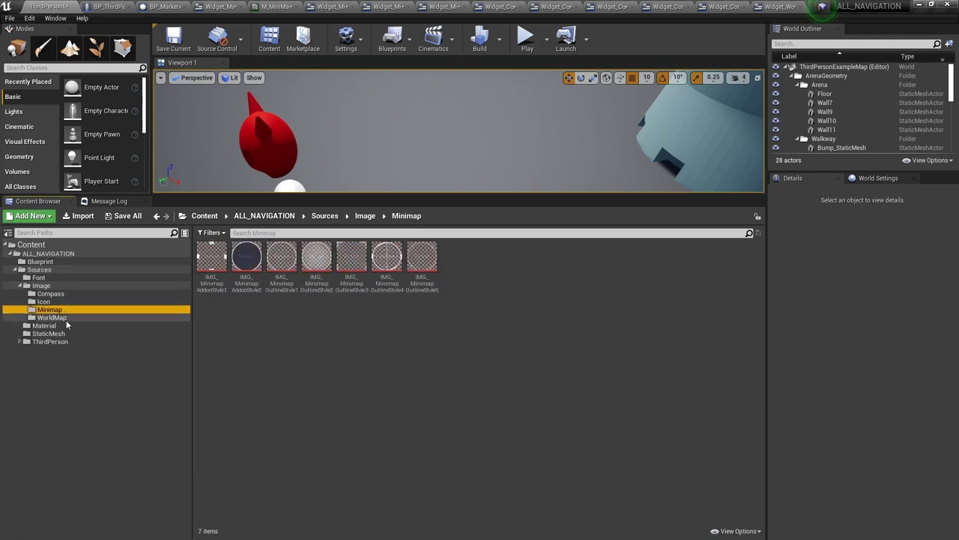
{"action": "left_click", "coordinate": [64, 318]}
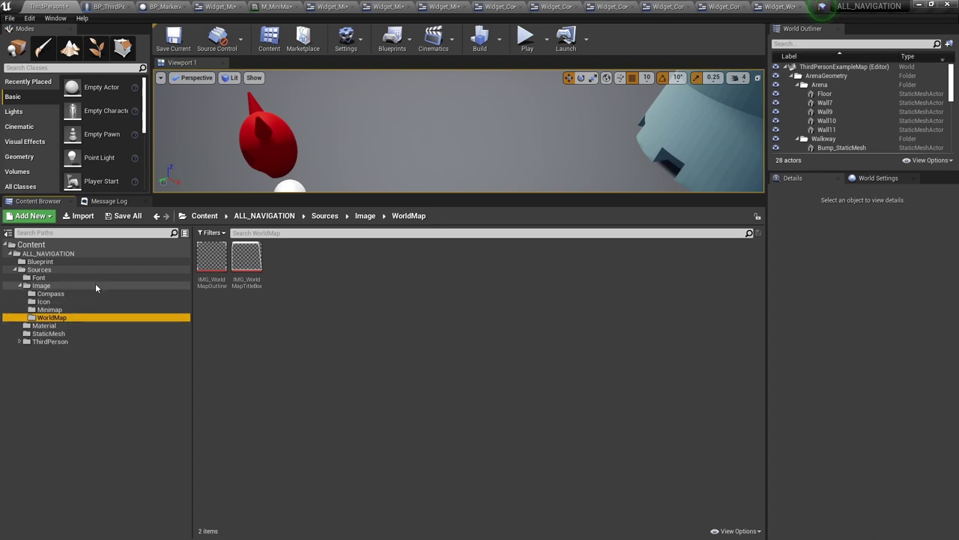
{"action": "left_click", "coordinate": [54, 263]}
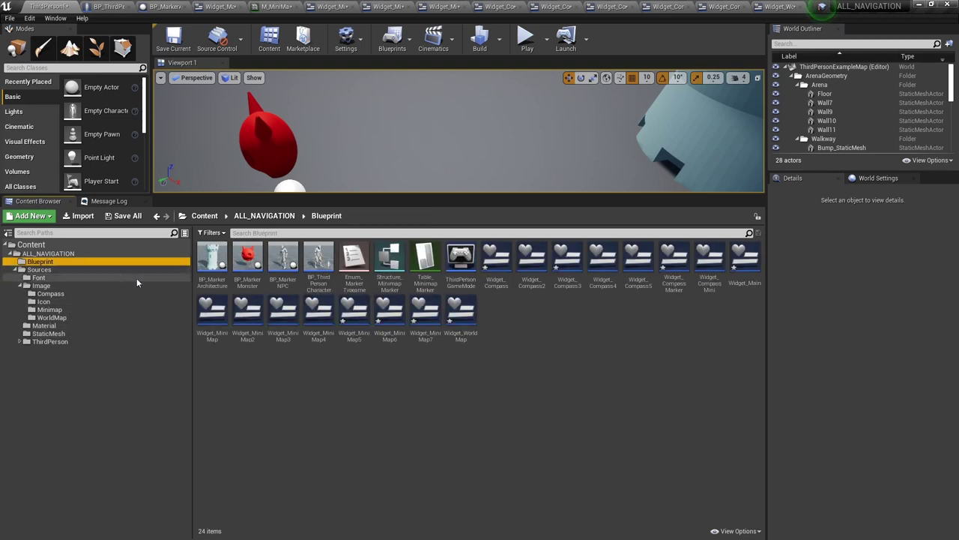